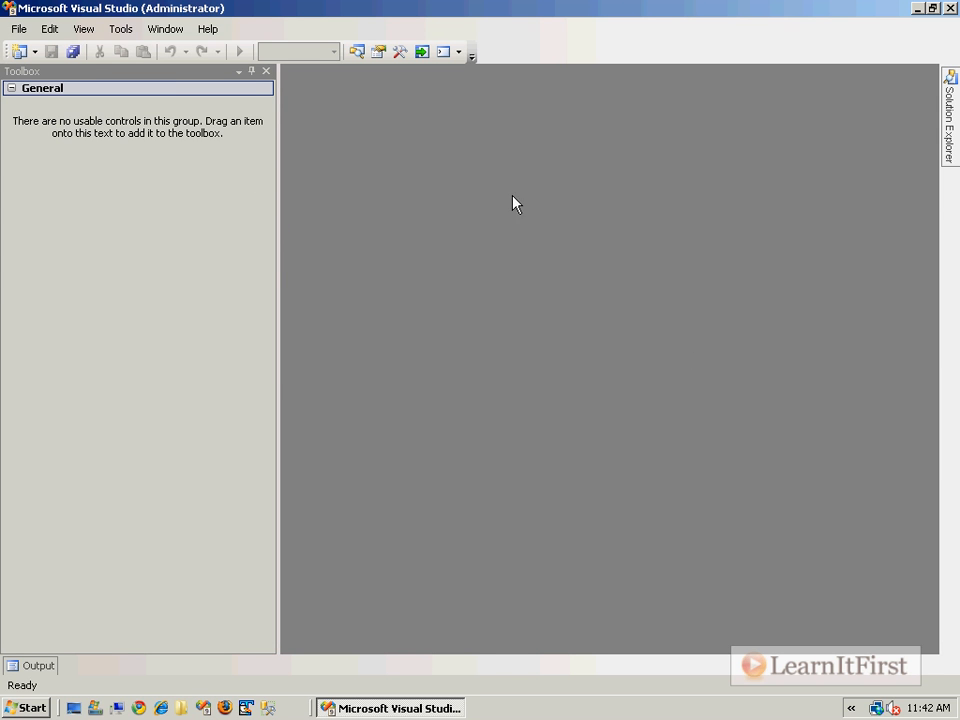
Step: Create a new Integration Services project with the proposed name Integration Services Project2
left_click(19, 29)
mouse_move(150, 51)
left_click(230, 53)
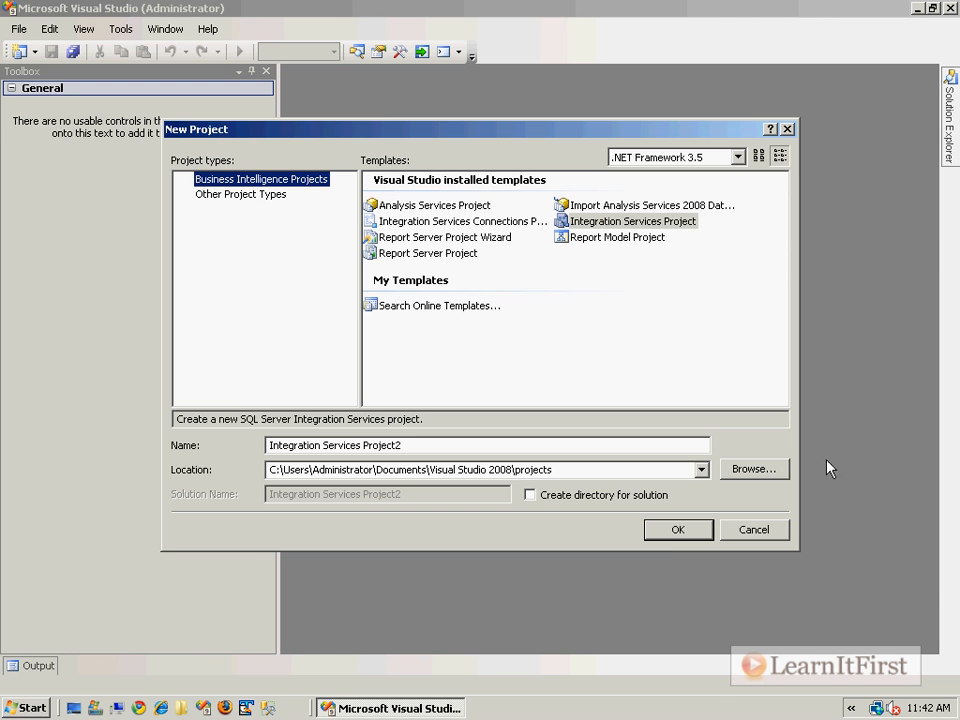
left_click(668, 532)
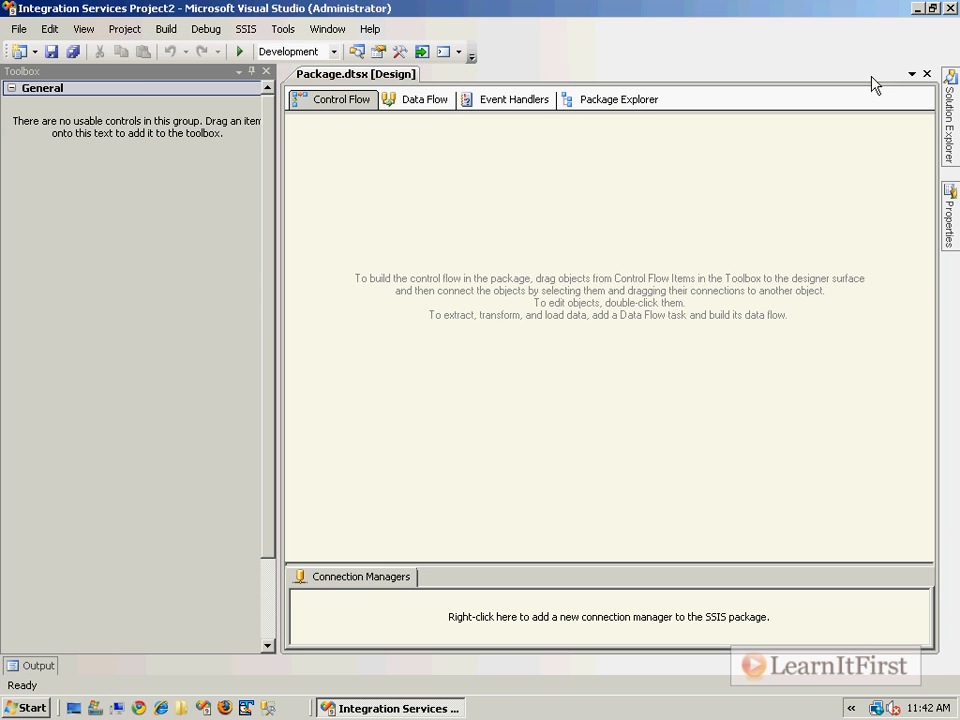
Step: Add the annotation "Step 1: Load up the cache" to the control flow
right_click(366, 178)
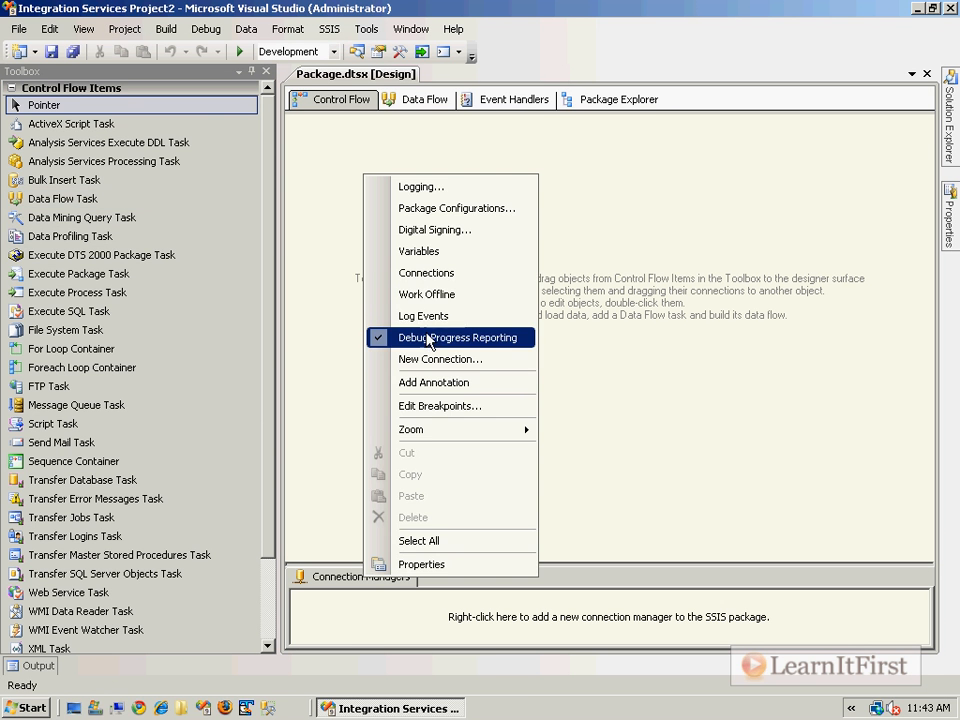
left_click(453, 384)
type("Step 1: Load up the cache")
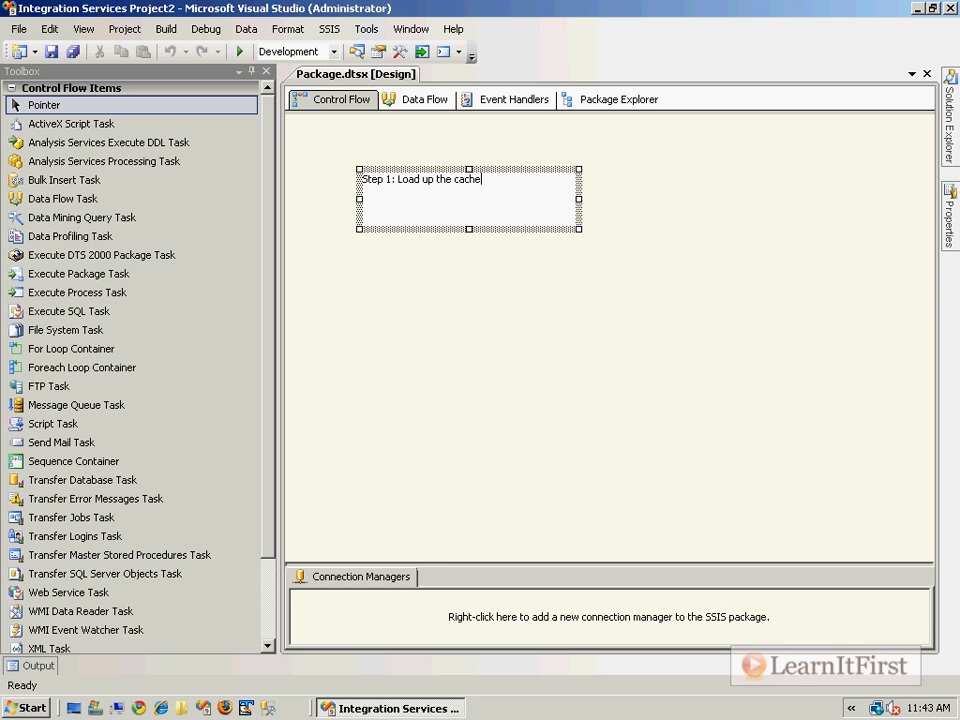
left_click(491, 272)
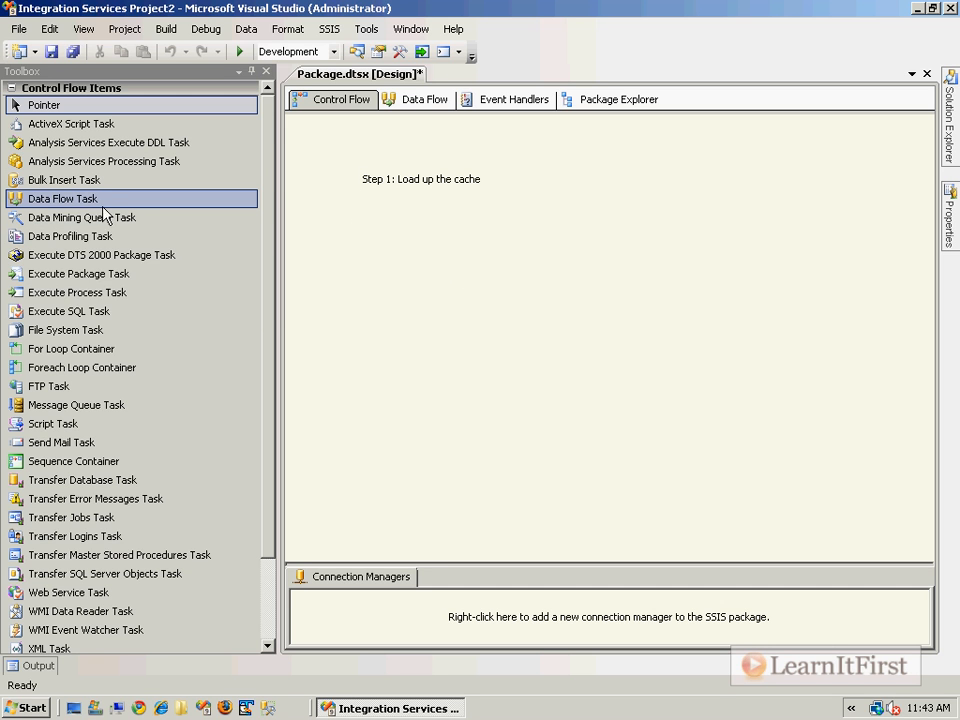
Step: Add a Data Flow Task below the control flow annotation and rename it "Load cache"
left_click_drag(103, 207, 366, 226)
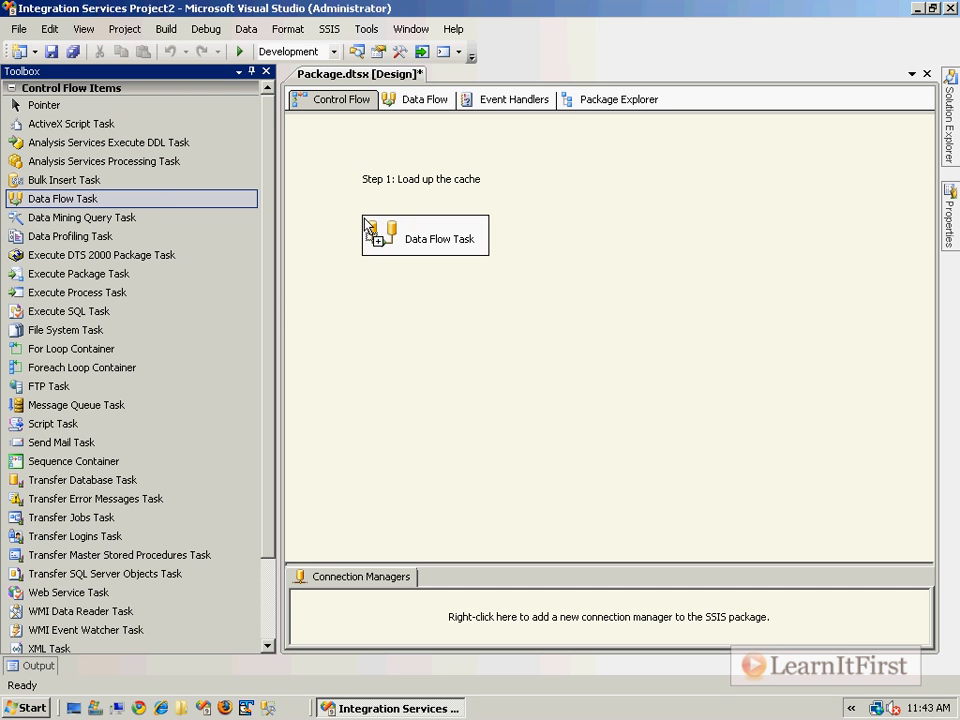
key("F2")
type("Load cache")
key("Return")
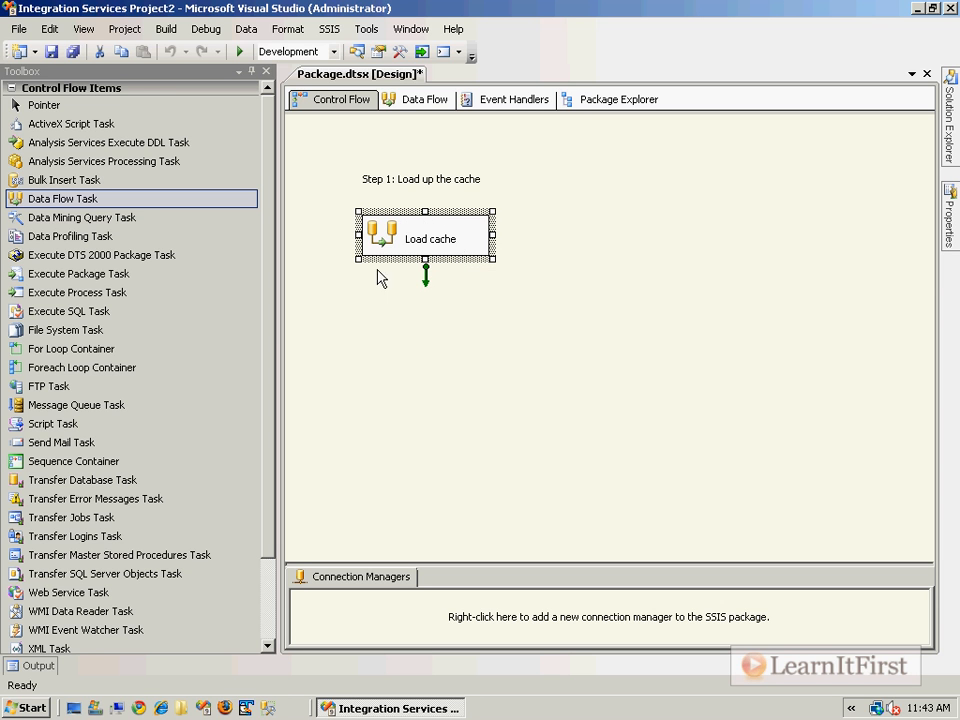
Step: Open the Load cache data flow and add the annotation "Make a source connection to your lookup data"
double_click(384, 233)
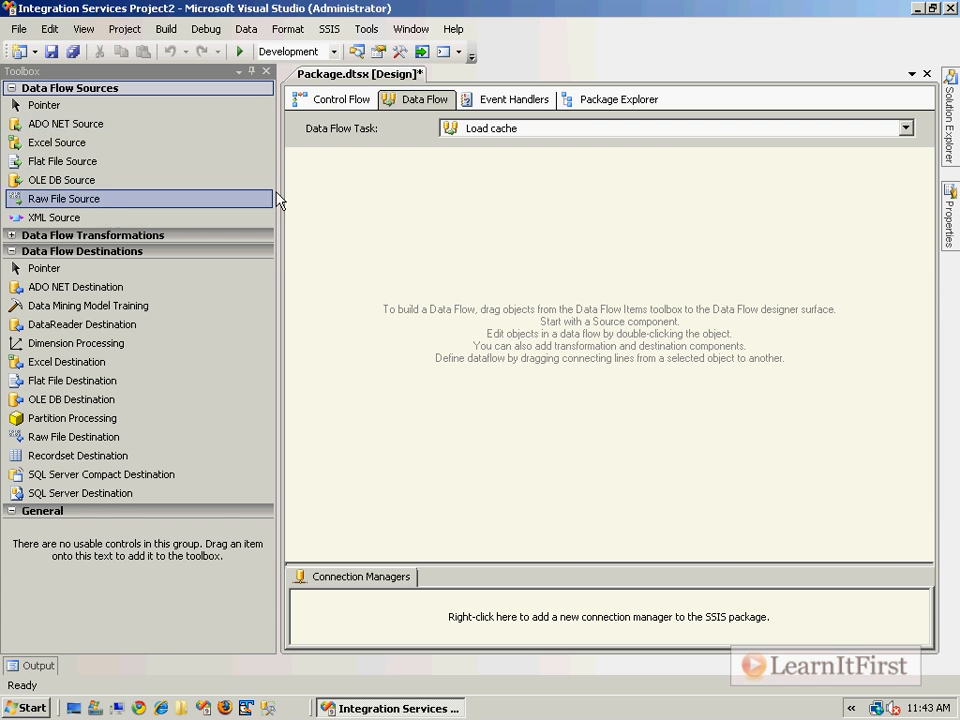
right_click(378, 214)
left_click(458, 251)
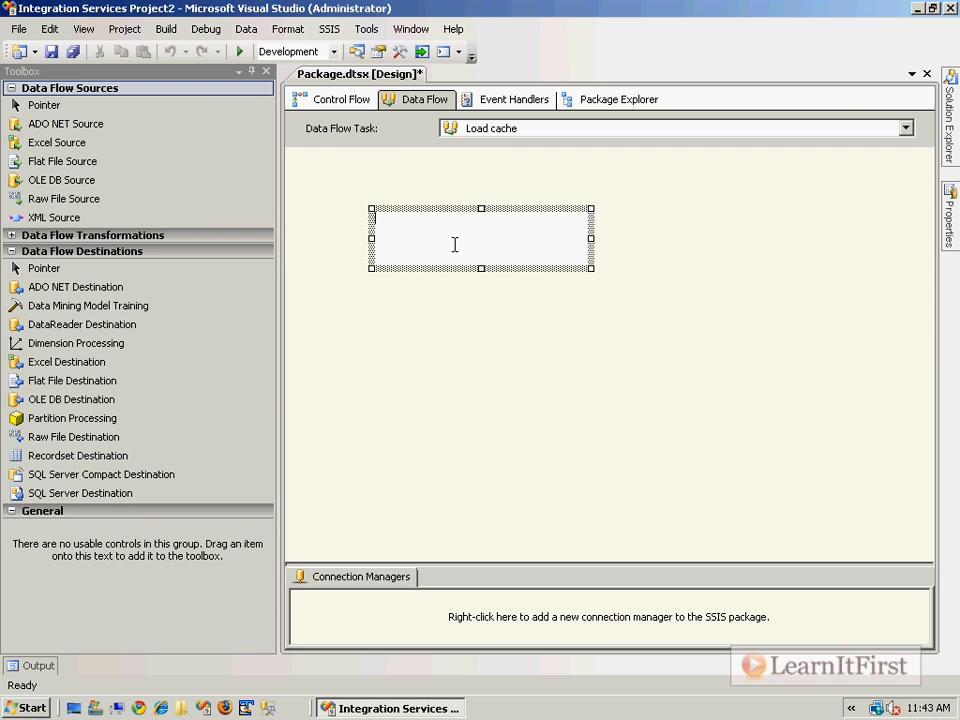
type("Make a source connection to your look")
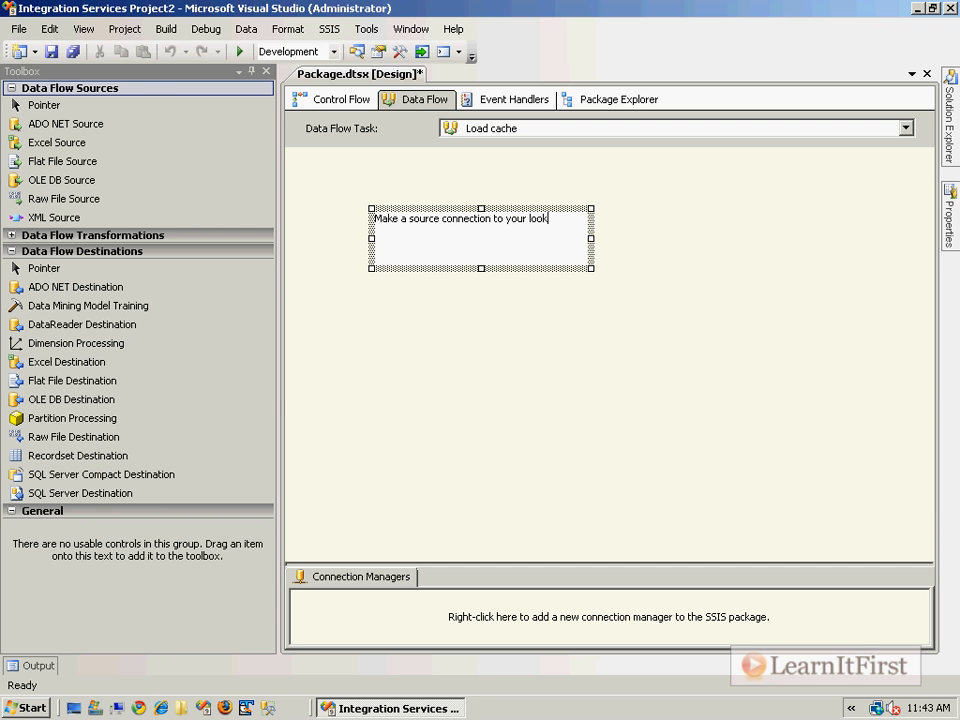
type("up data")
left_click(675, 315)
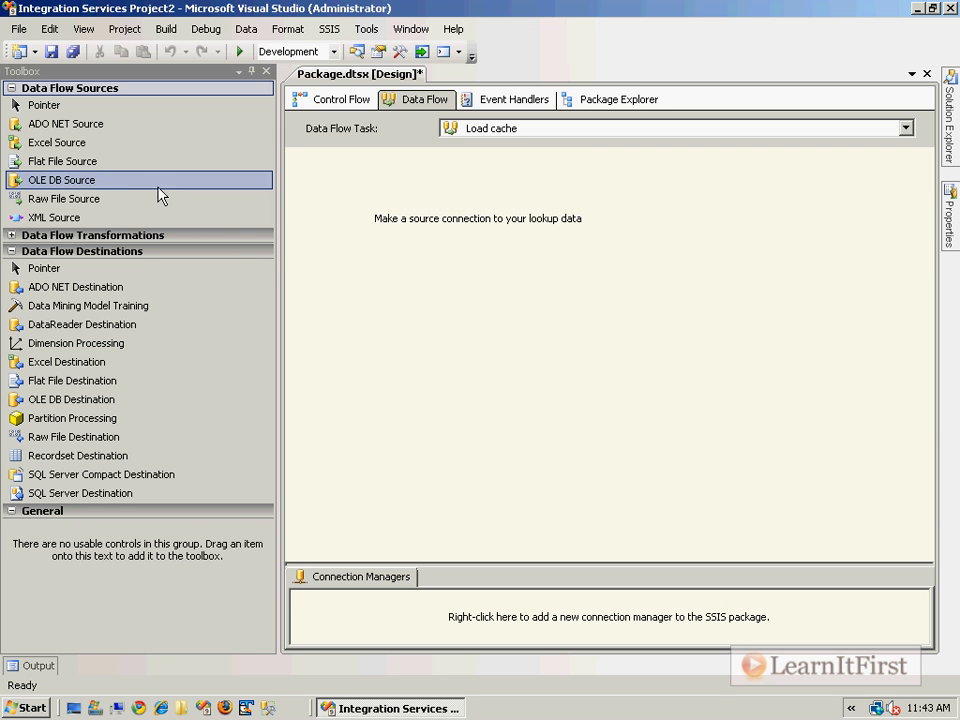
Step: Add an OLE DB Source below the annotation and delete the saved data connections offered when creating its connection manager
left_click_drag(92, 182, 378, 259)
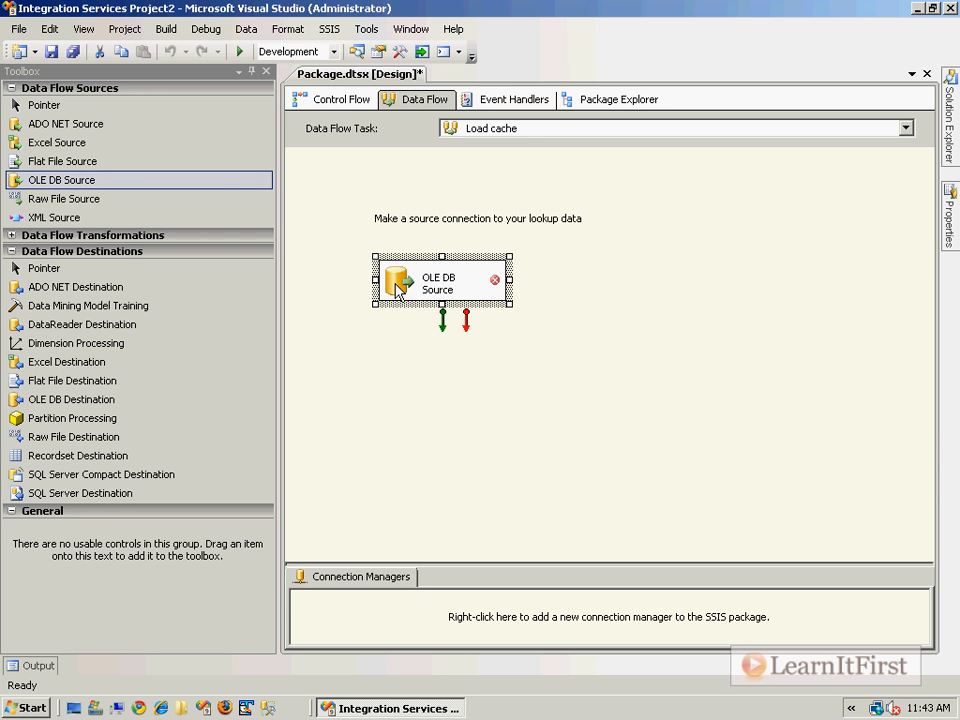
double_click(440, 284)
left_click(754, 247)
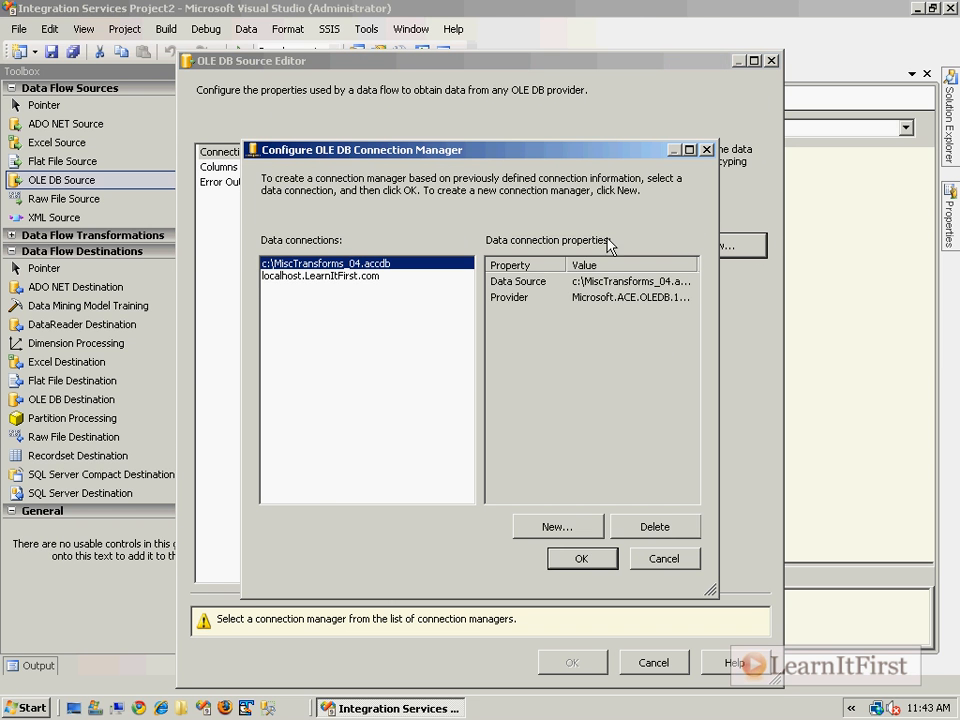
left_click(648, 518)
left_click(648, 518)
Step: Create a connection manager for the AdventureWorks2008 database on server localhost and assign it to the OLE DB Source
left_click(598, 528)
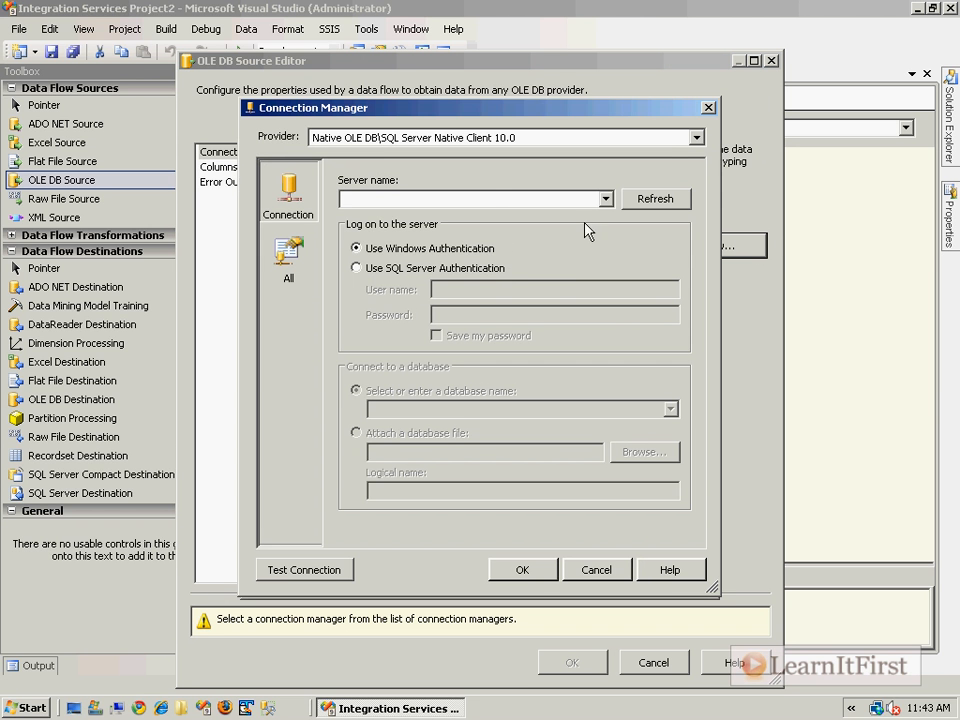
type("localhost")
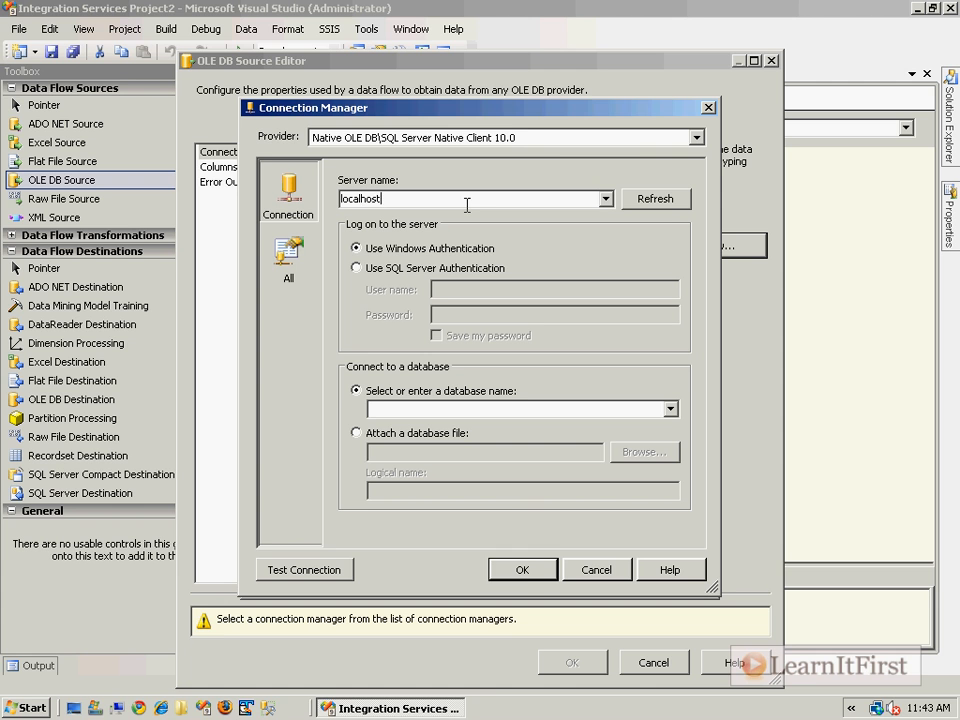
key("Tab")
left_click(631, 409)
type("ad")
left_click(670, 409)
left_click(588, 439)
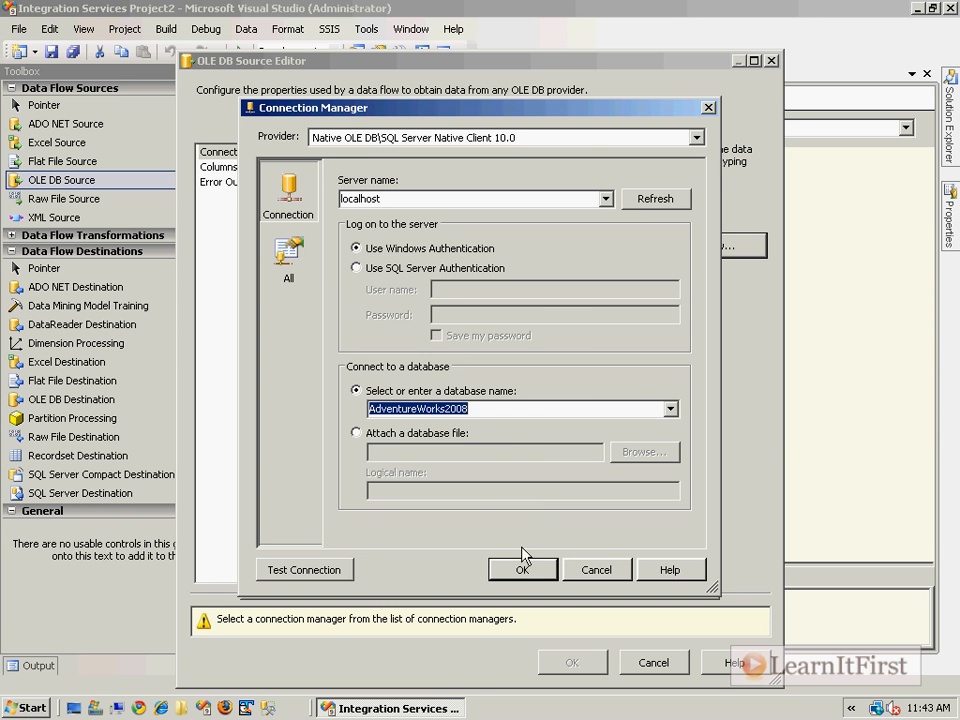
left_click(523, 566)
left_click(580, 563)
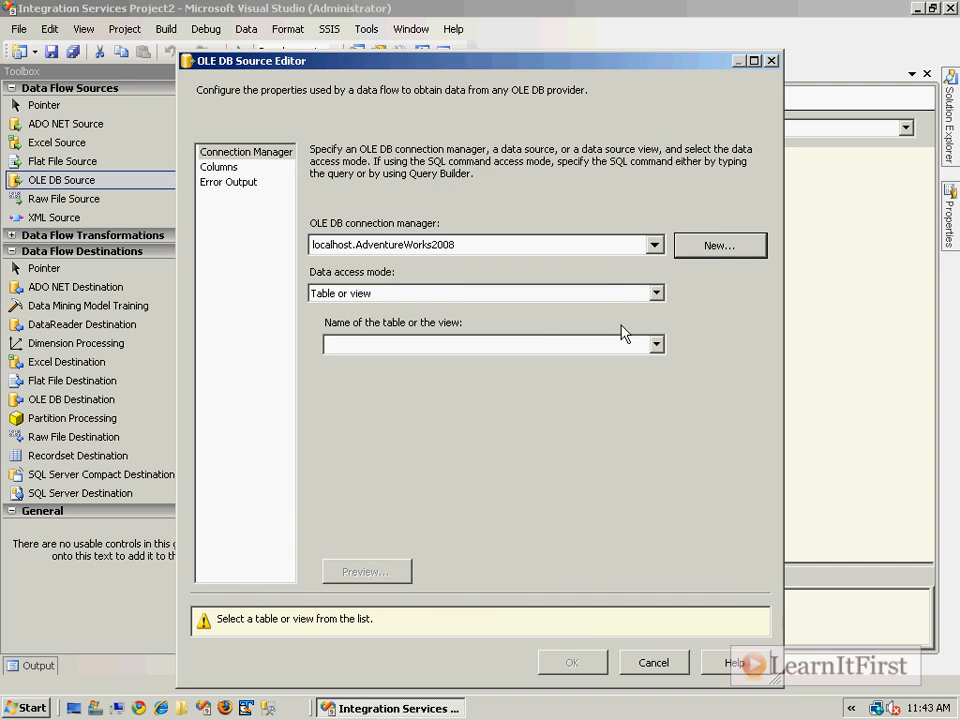
Step: Set the OLE DB Source to read the [HumanResources].[Department] table with all its columns, and save the package
left_click(644, 342)
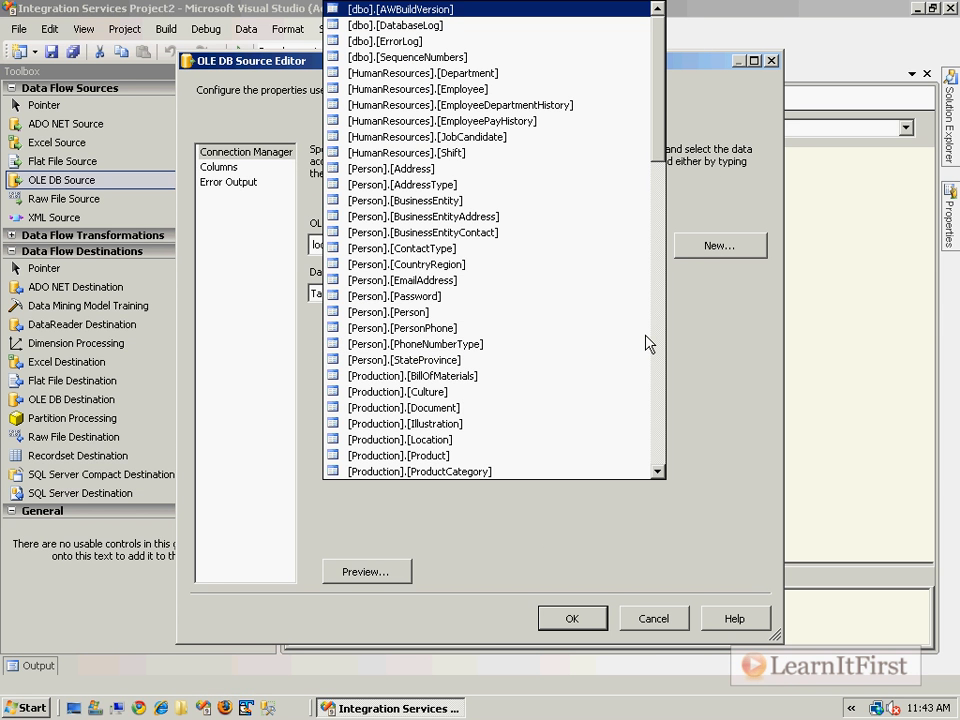
left_click(492, 84)
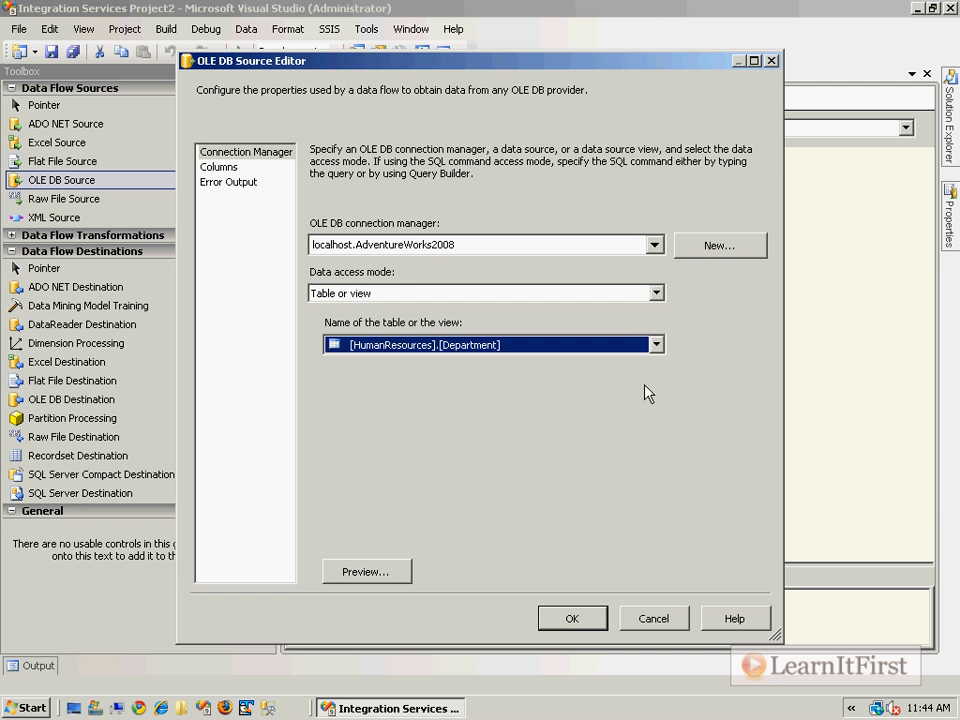
left_click(218, 167)
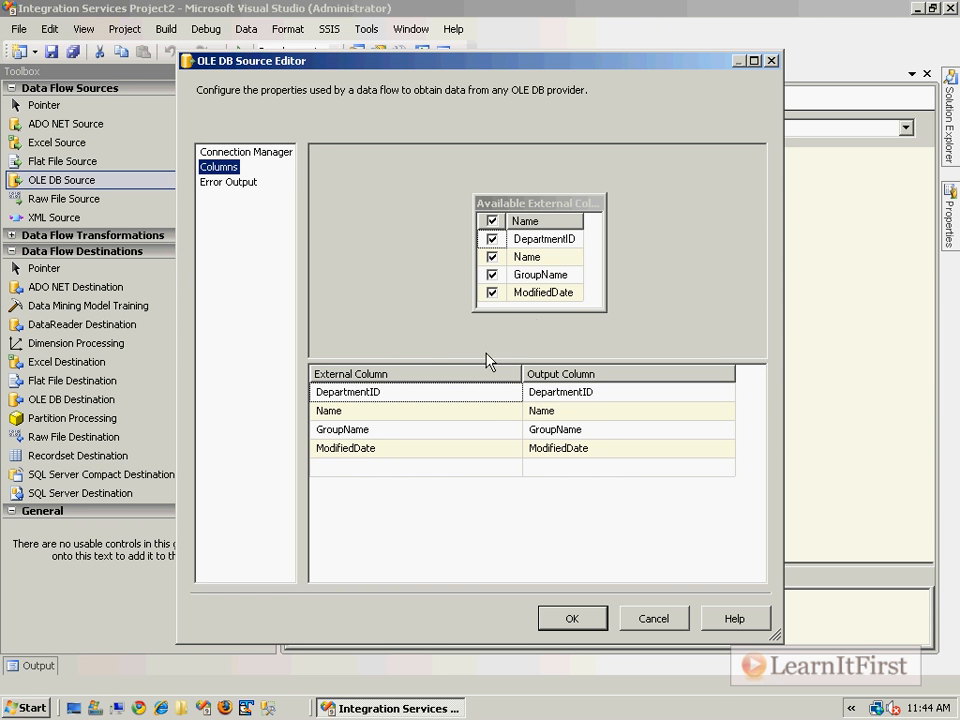
left_click(452, 398)
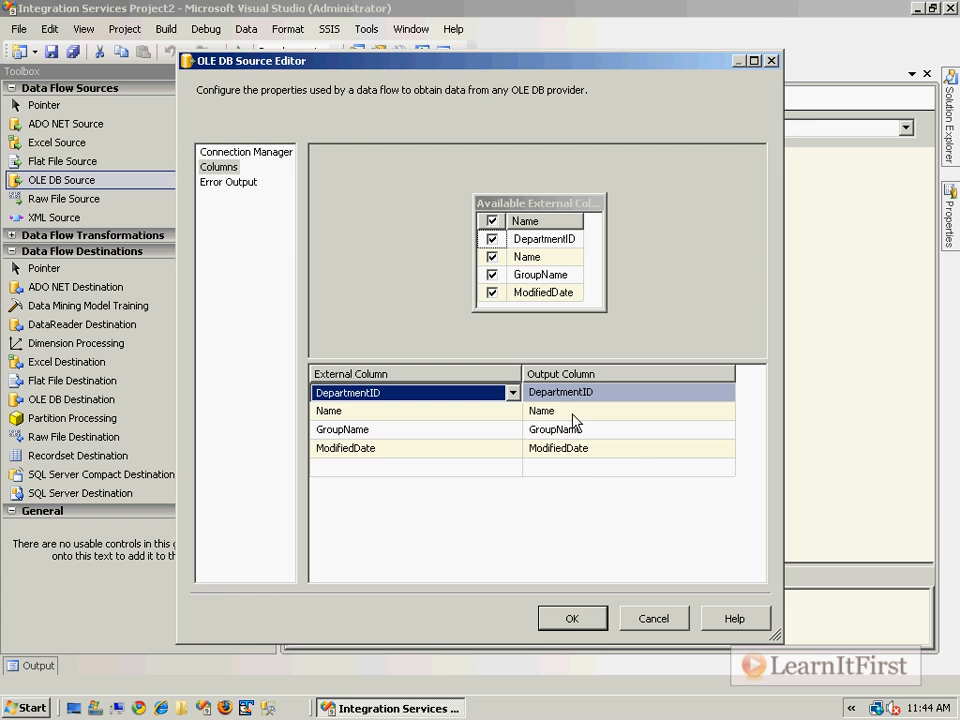
left_click(590, 621)
left_click(606, 366)
key("ctrl+s")
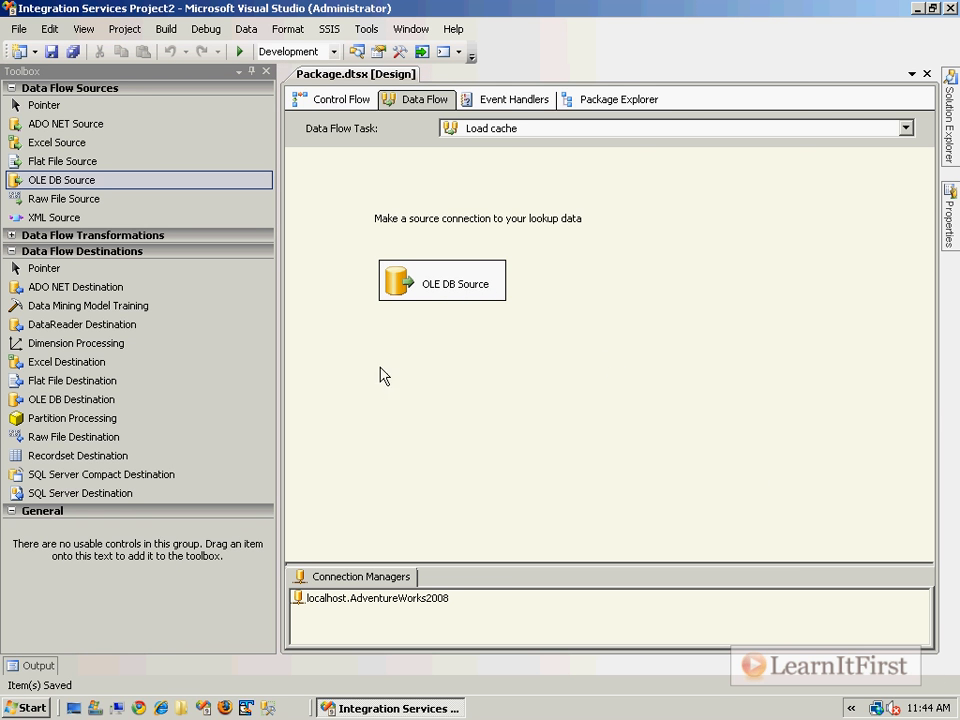
Step: Widen the data flow annotation, prefix its text with "Step 1:", and move the OLE DB Source up closer beneath it
left_click(412, 222)
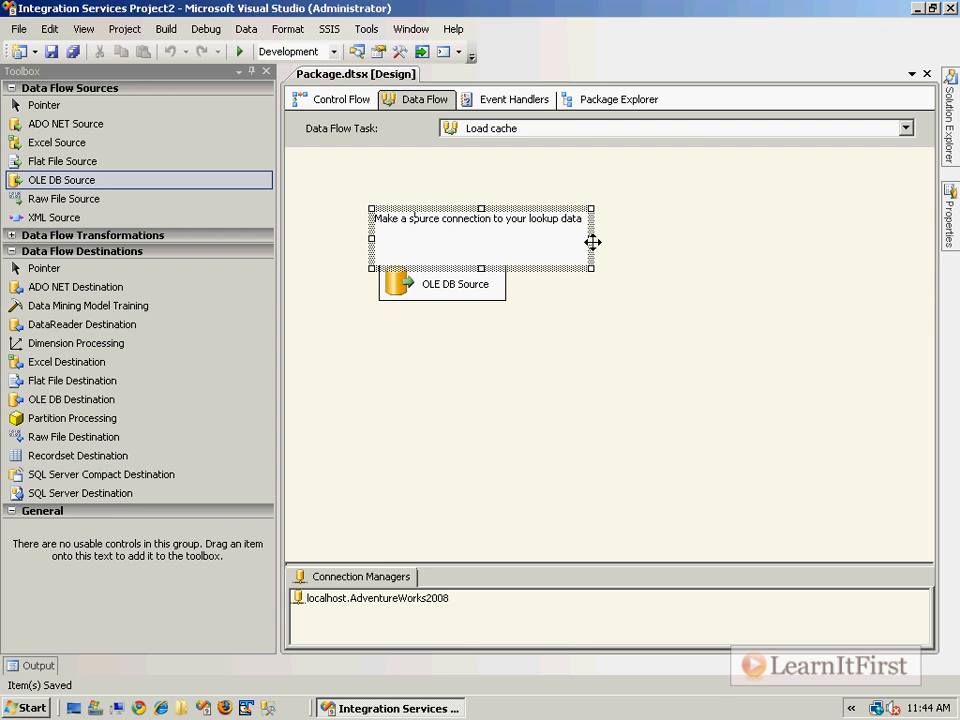
left_click_drag(593, 240, 690, 238)
left_click(374, 218)
type("Step 1:")
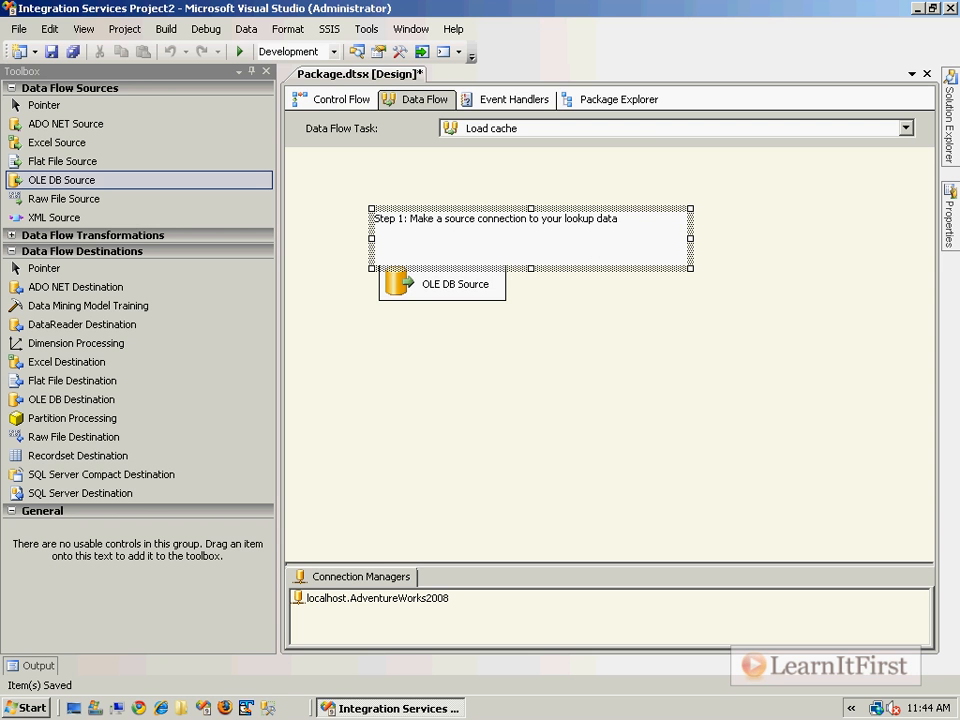
left_click(528, 286)
left_click_drag(460, 288, 454, 269)
left_click(409, 372)
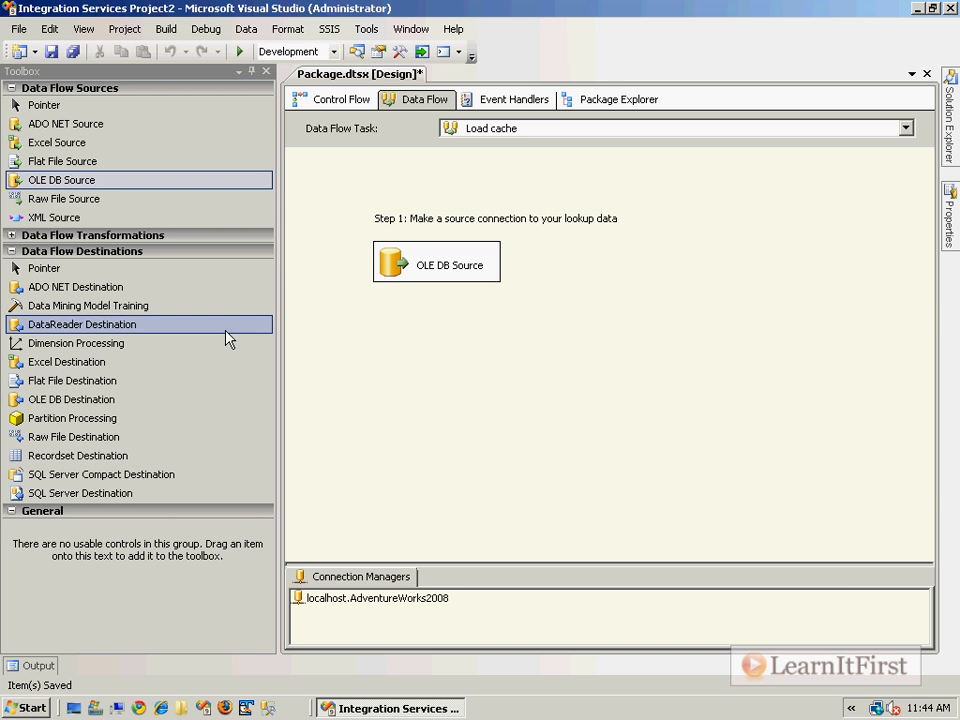
Step: Expand the Data Flow Transformations group in the toolbox and collapse the sources and destinations groups
left_click(112, 252)
left_click(80, 236)
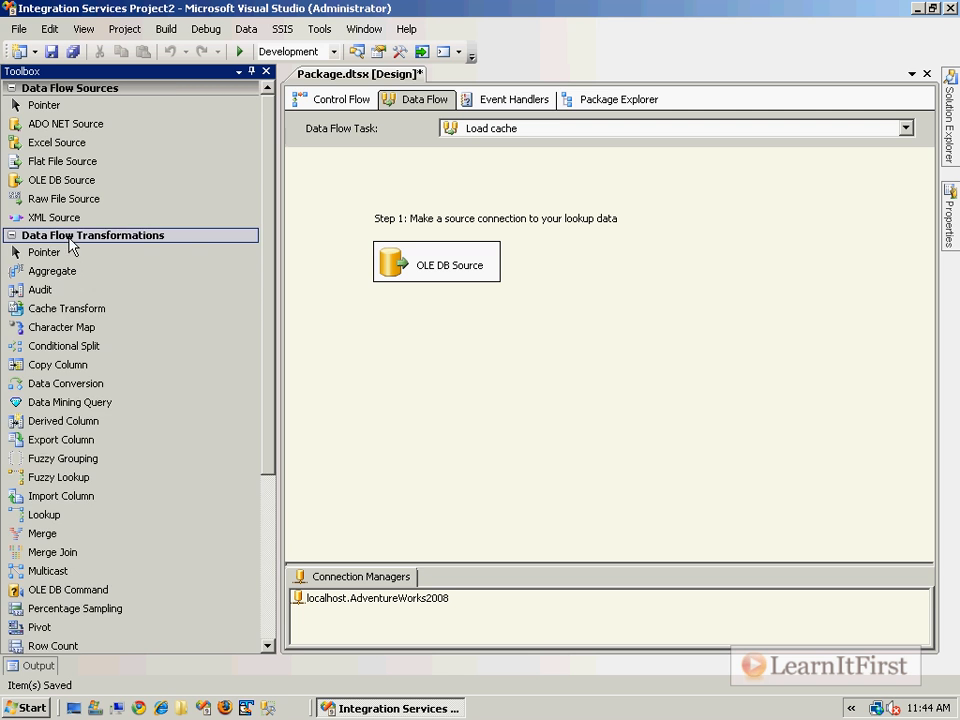
left_click(62, 88)
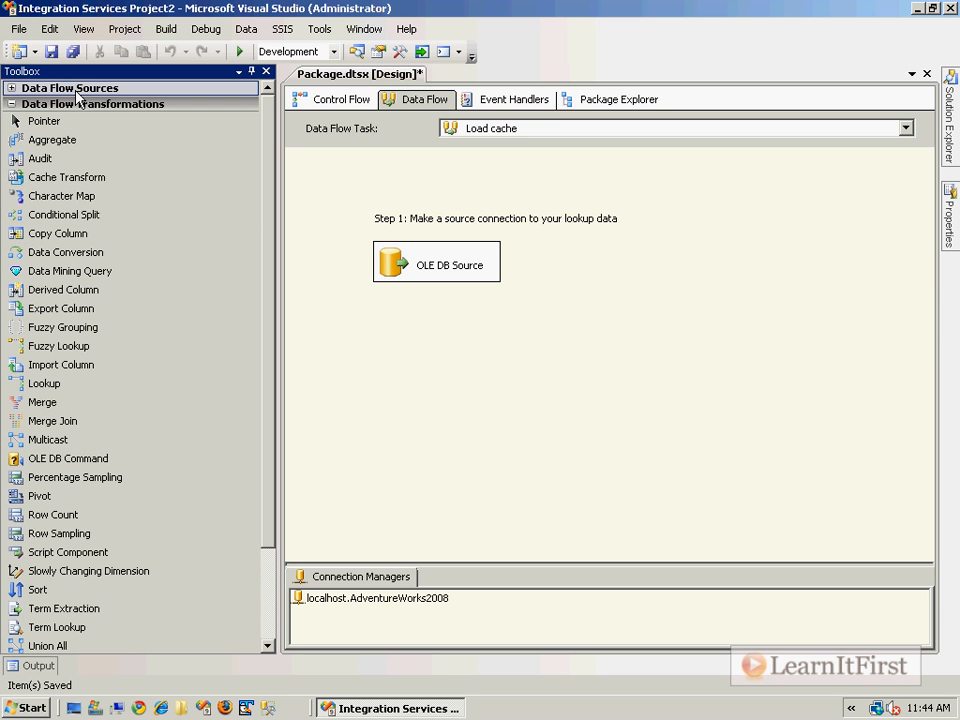
Step: Add a widened annotation reading "Step 2: Load the cache with a Cache Transform" and place it under the OLE DB Source
right_click(414, 333)
left_click(481, 375)
type("Step 2: Load the cache with")
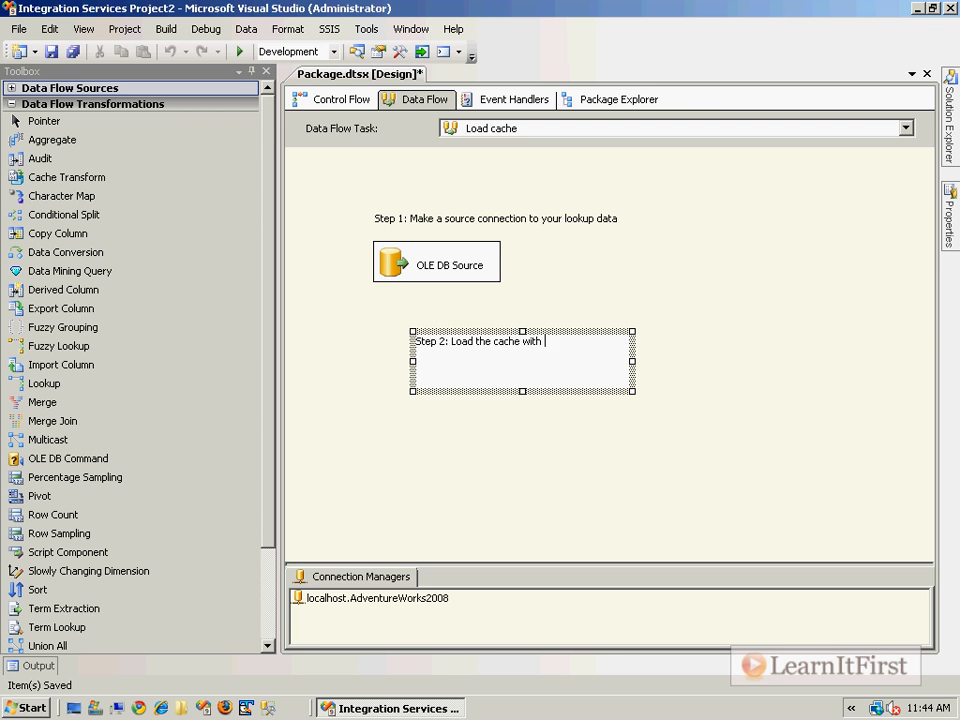
type(" a Cache Transform")
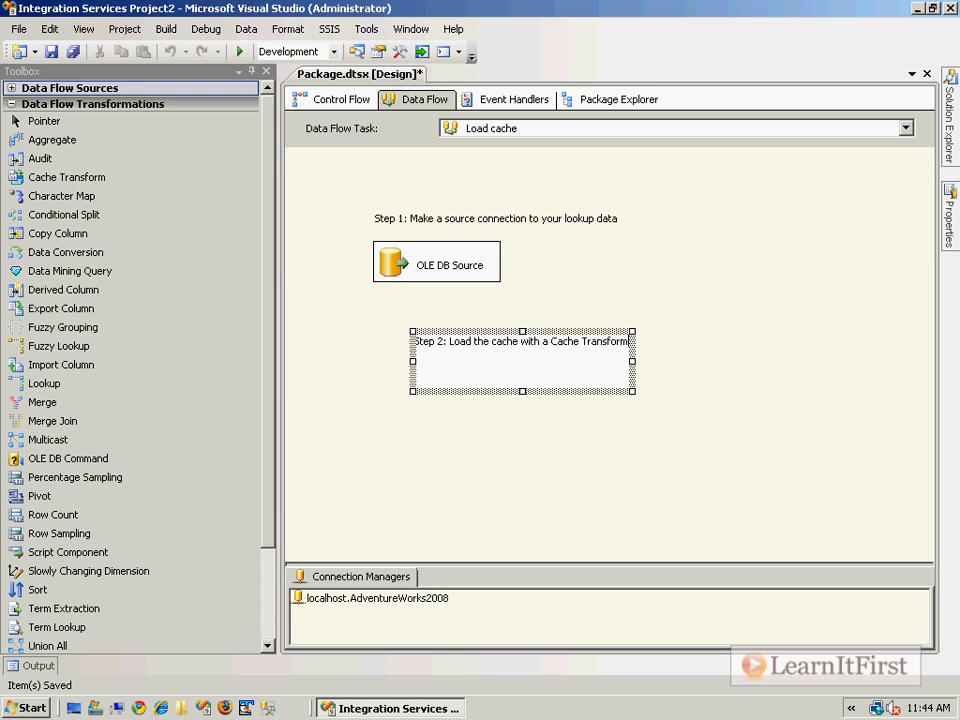
left_click_drag(631, 361, 729, 357)
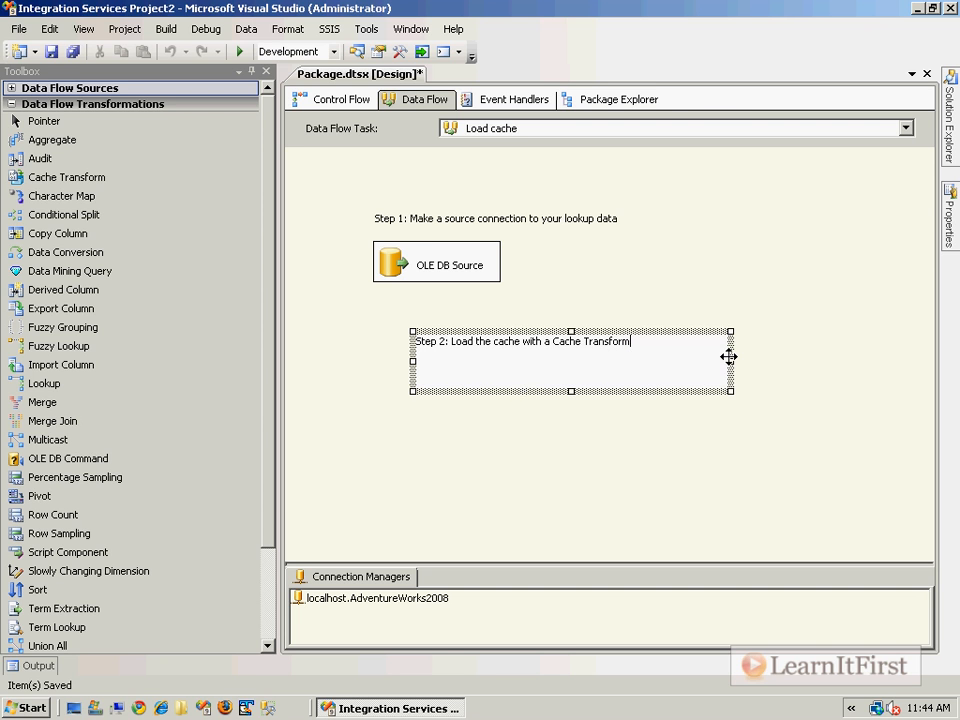
left_click(720, 258)
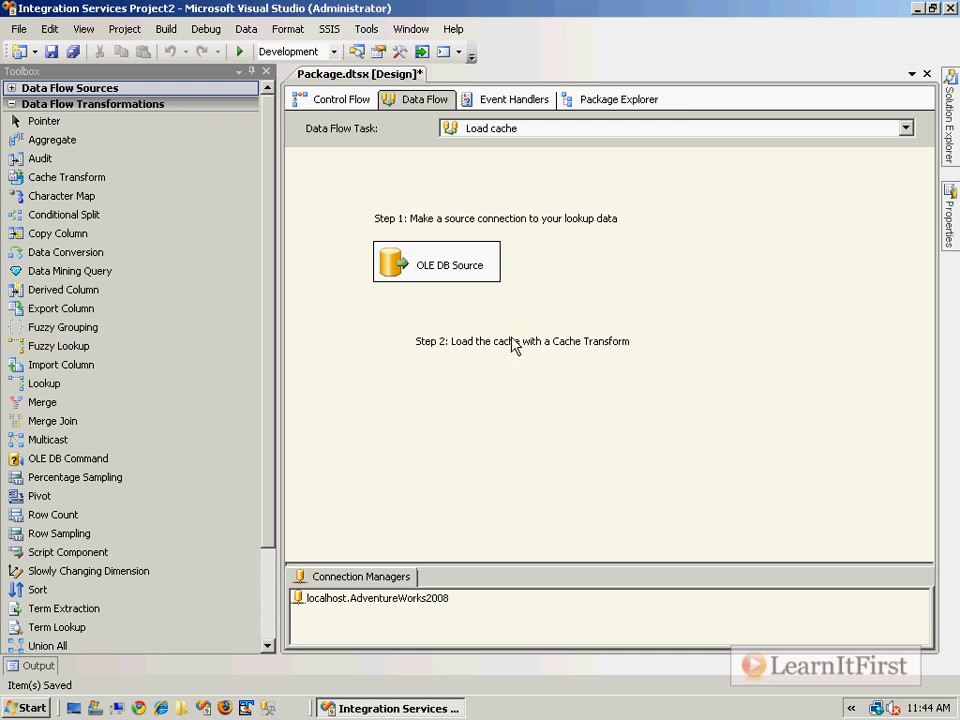
left_click(455, 342)
left_click_drag(467, 332, 422, 311)
left_click(362, 236)
Step: Add a Cache Transform below the Step 2 annotation and connect the OLE DB Source's output to it
mouse_move(68, 178)
left_mouse_down()
mouse_move(79, 192)
mouse_move(321, 265)
mouse_move(378, 350)
left_mouse_up()
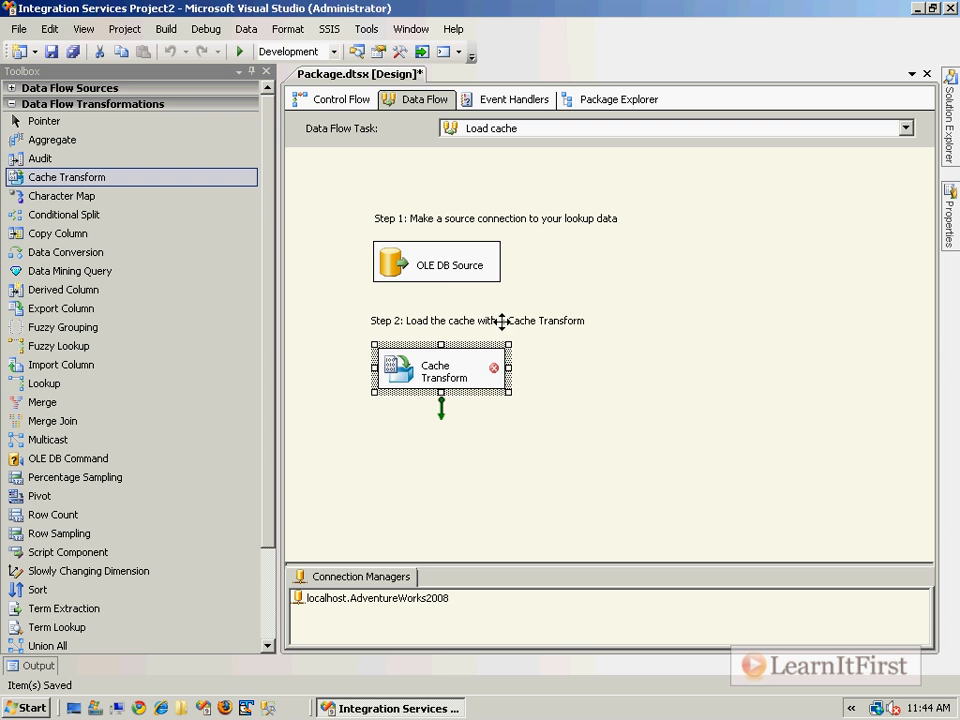
left_click(430, 280)
left_click_drag(436, 300, 441, 381)
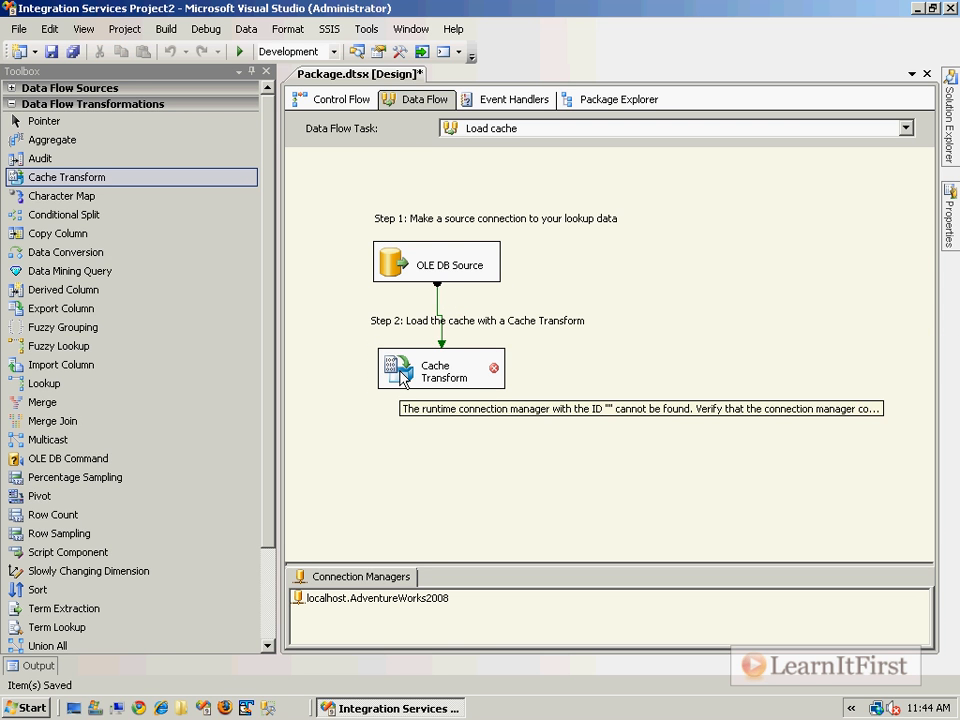
Step: Open the Cache Transform for editing and start a new cache connection manager for it
double_click(403, 375)
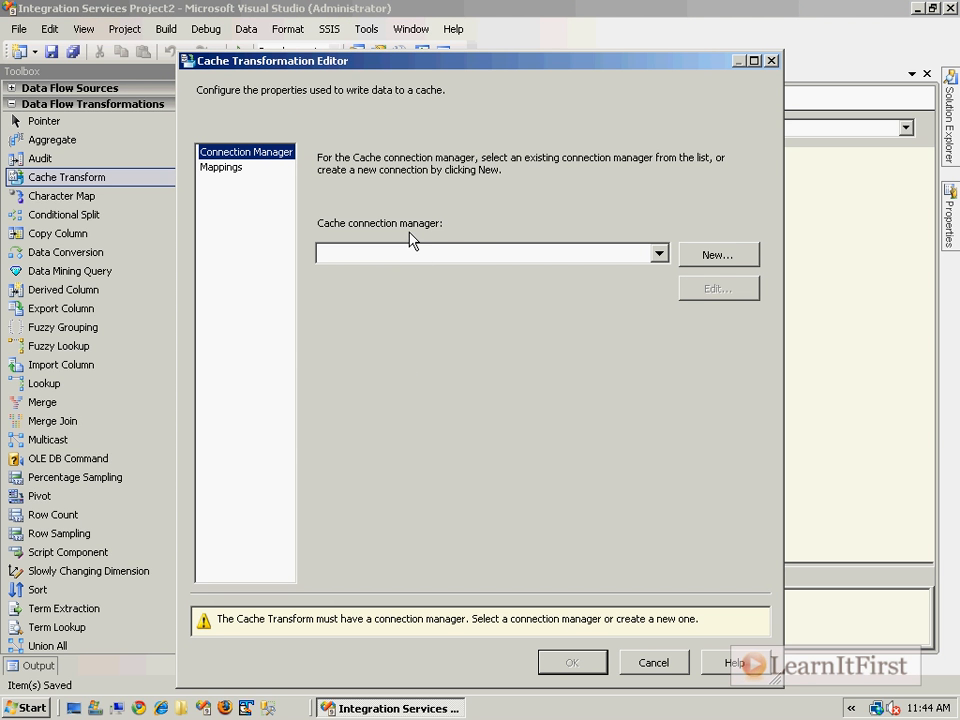
left_click(716, 256)
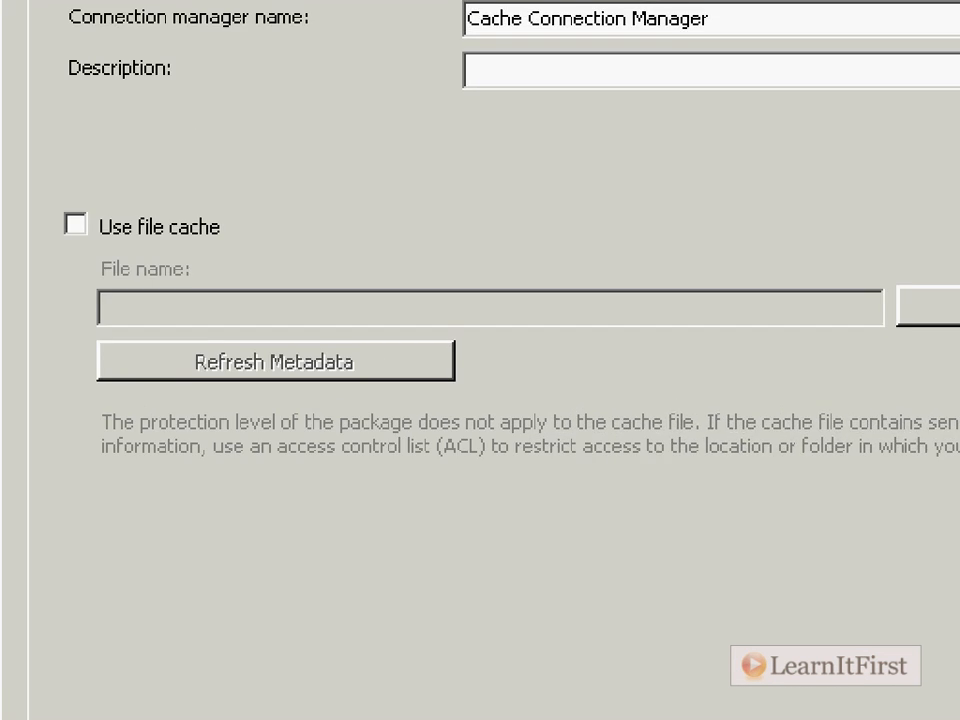
left_click_drag(124, 248, 205, 244)
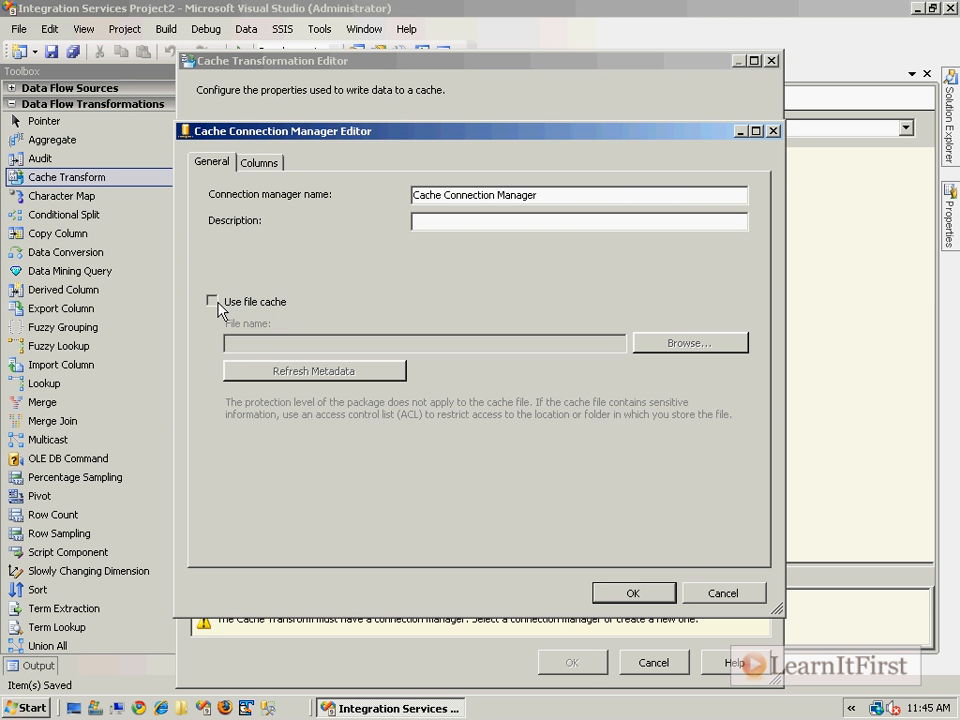
Step: Try the file cache option of the cache connection manager and check which file type it browses for
left_click(162, 229)
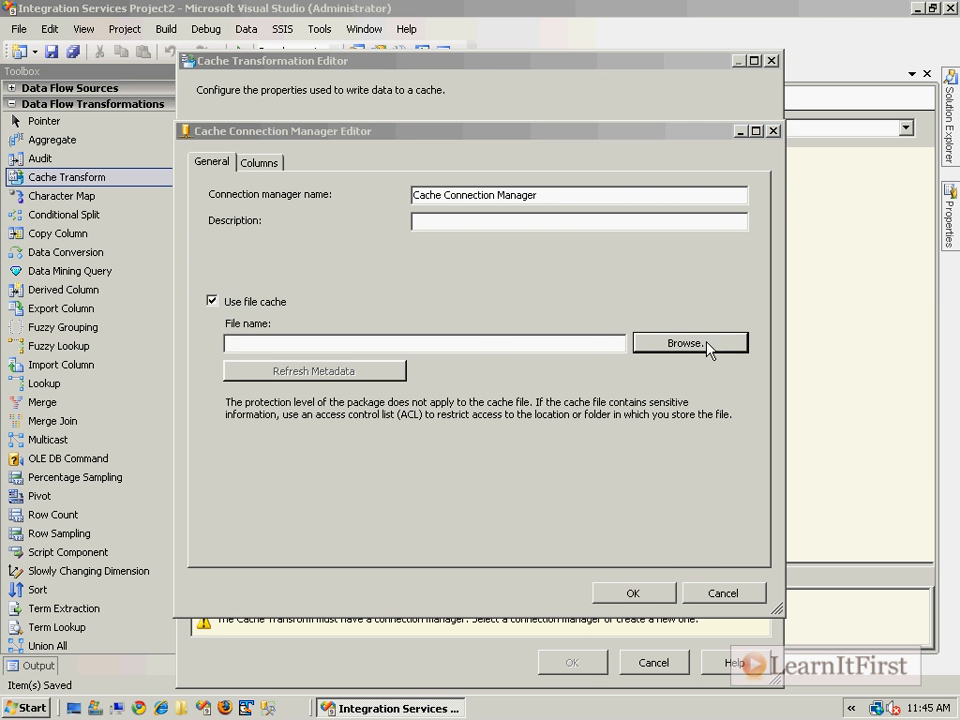
left_click(708, 345)
left_click(692, 543)
left_click(697, 545)
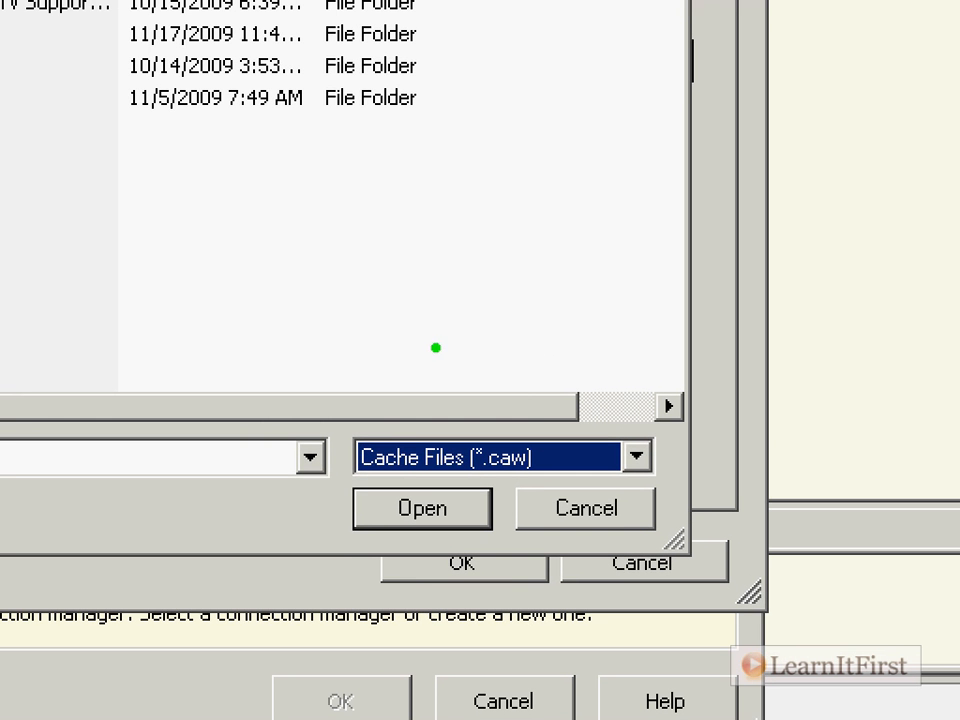
left_click_drag(306, 403, 620, 502)
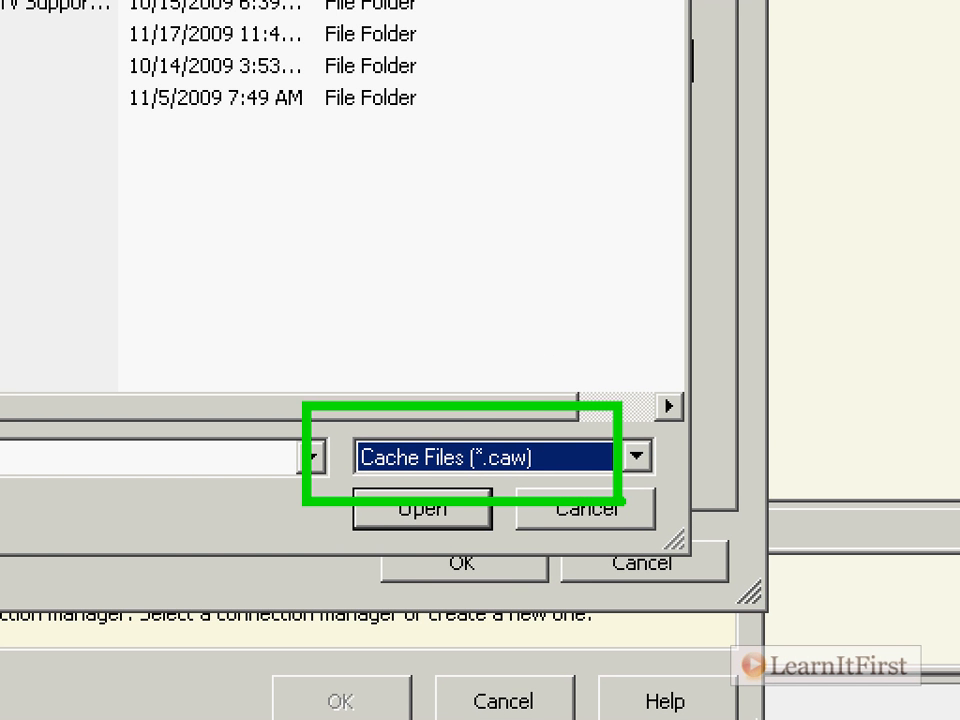
key("Escape")
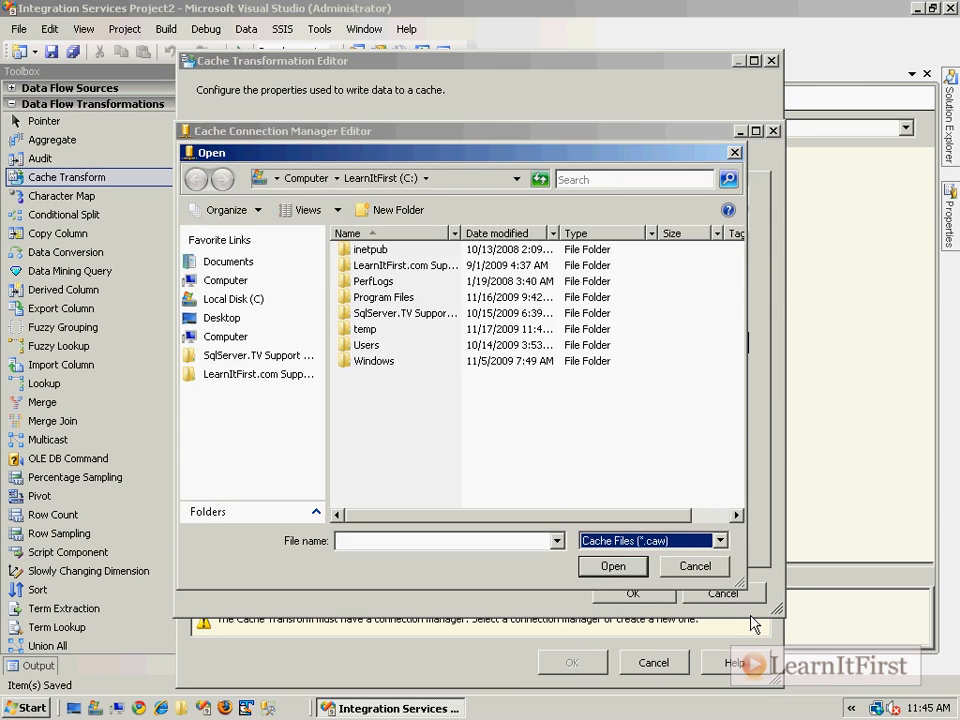
key("Escape")
left_click(283, 303)
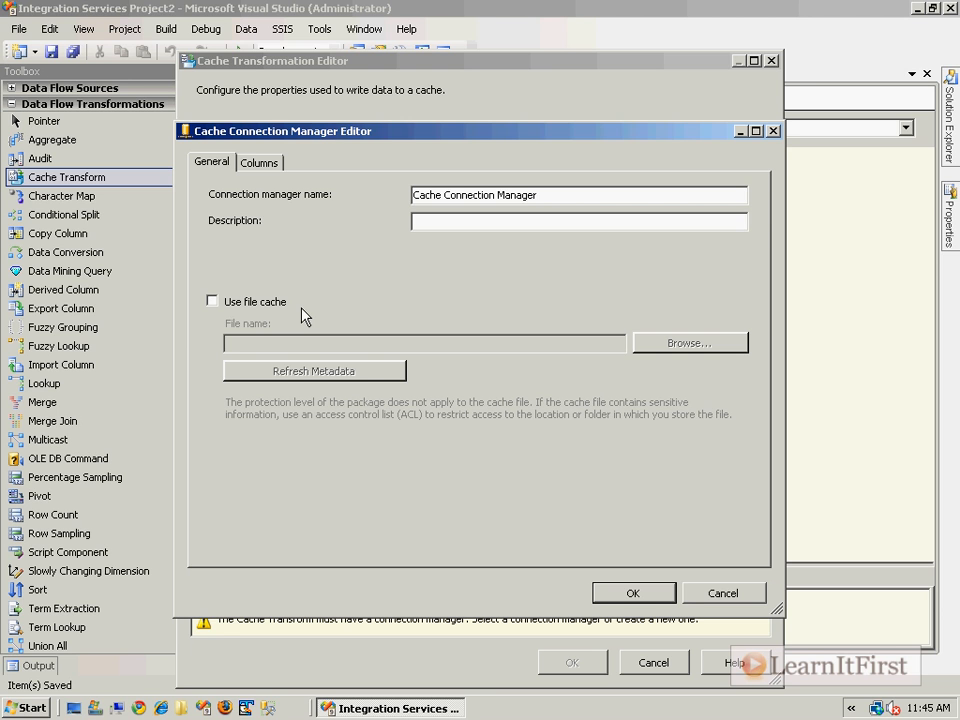
left_click(266, 301)
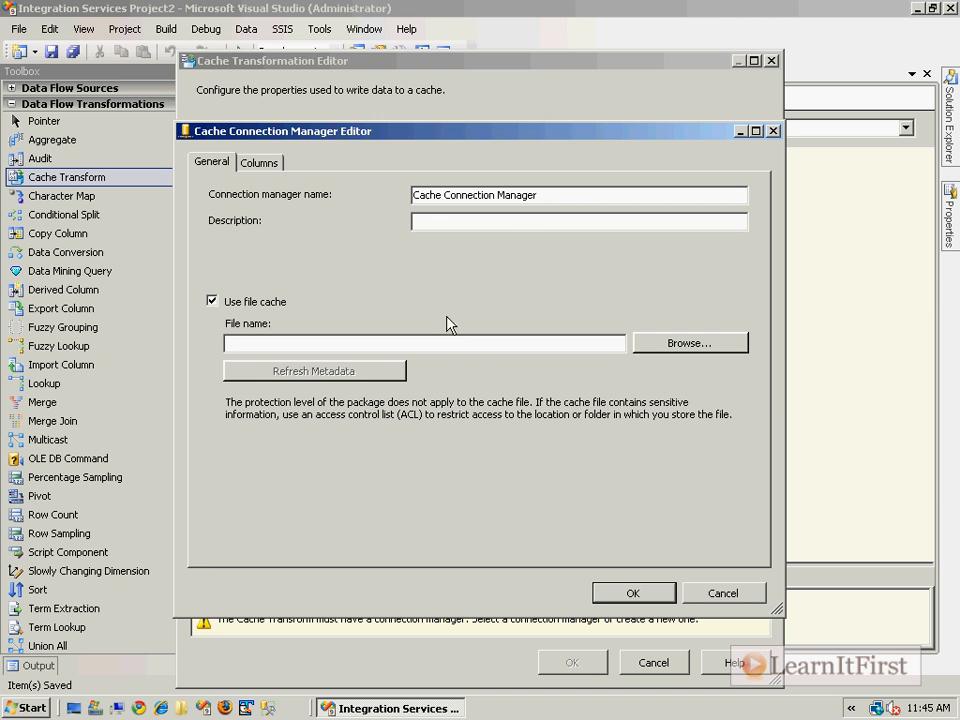
left_click(213, 301)
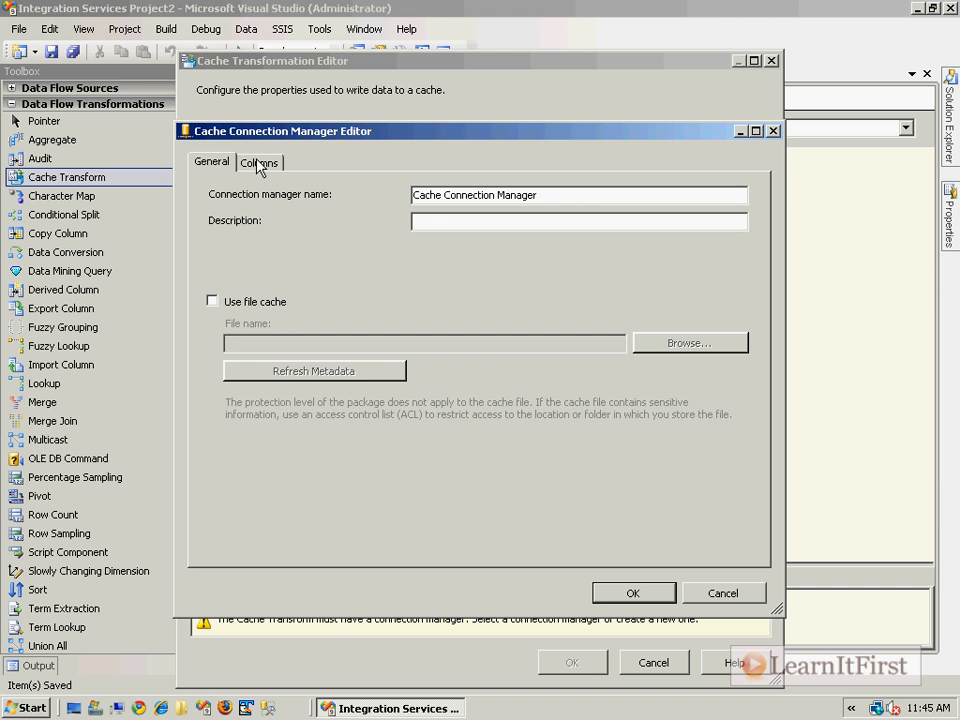
Step: Set the DepartmentID column's index position to 1 in the cache connection manager and accept its settings
left_click(259, 163)
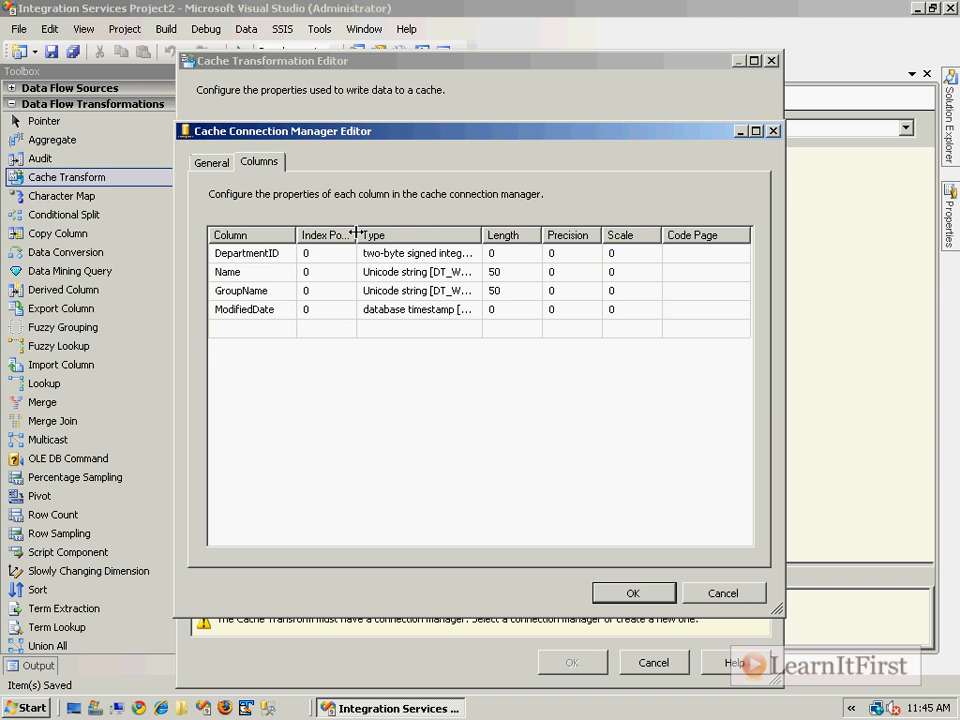
left_click_drag(357, 237, 385, 238)
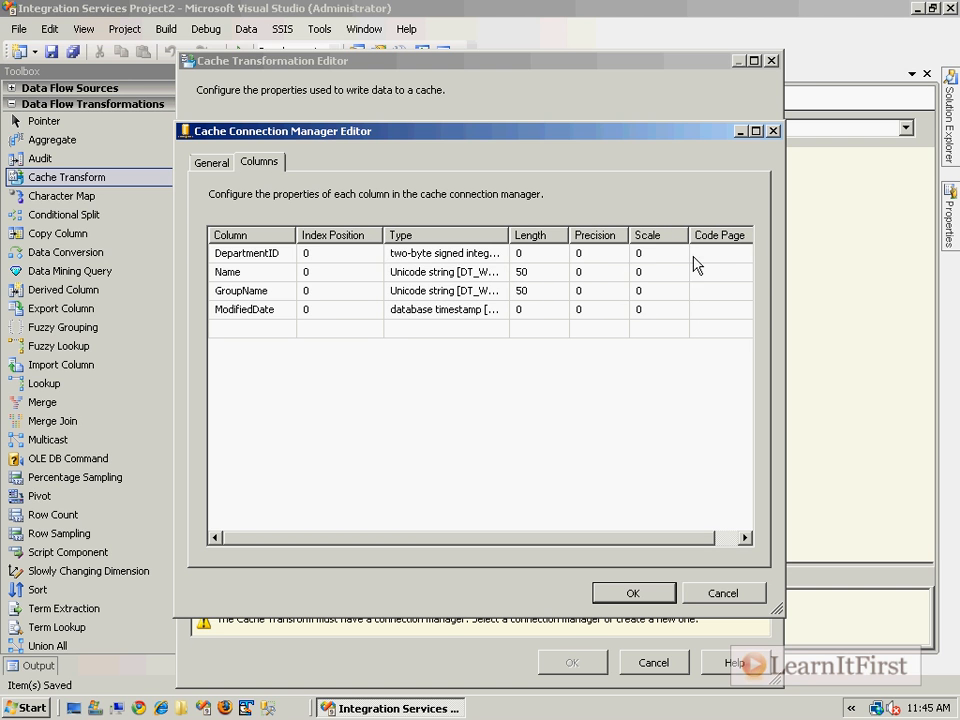
left_click(340, 253)
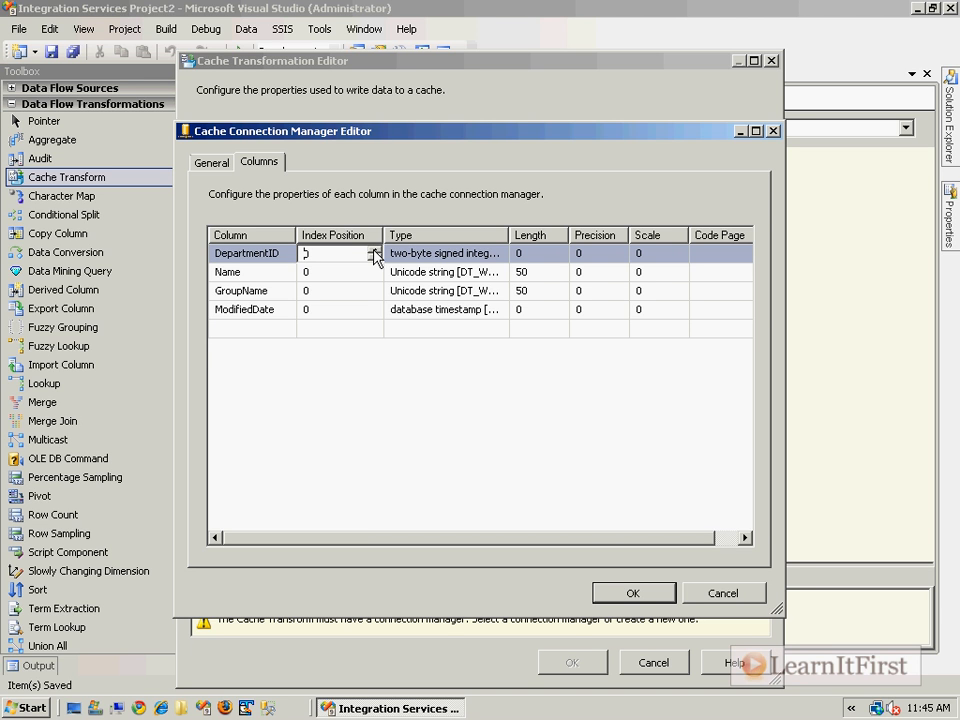
left_click(374, 250)
left_click(261, 258)
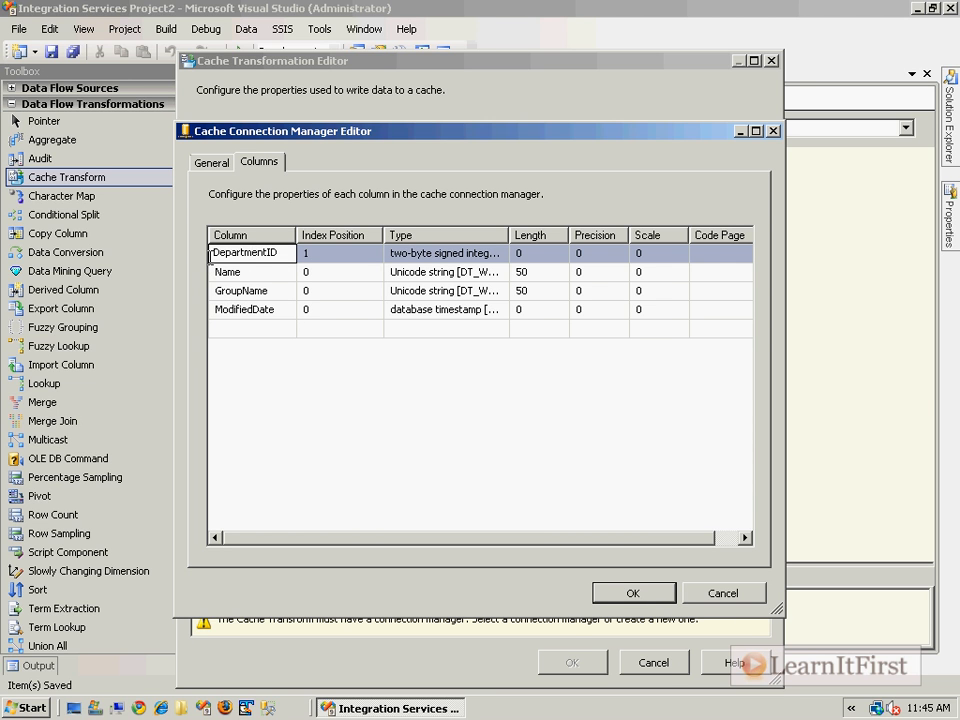
double_click(221, 257)
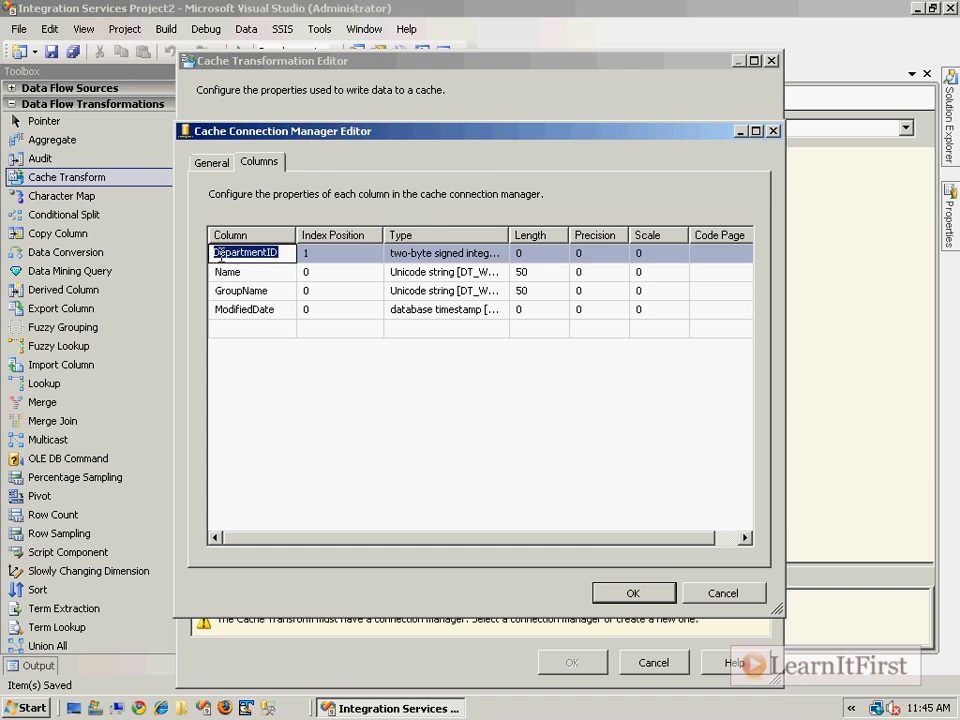
left_click(632, 593)
Step: Accept the Cache Transform's column mappings, return to the control flow and save the package
left_click(230, 170)
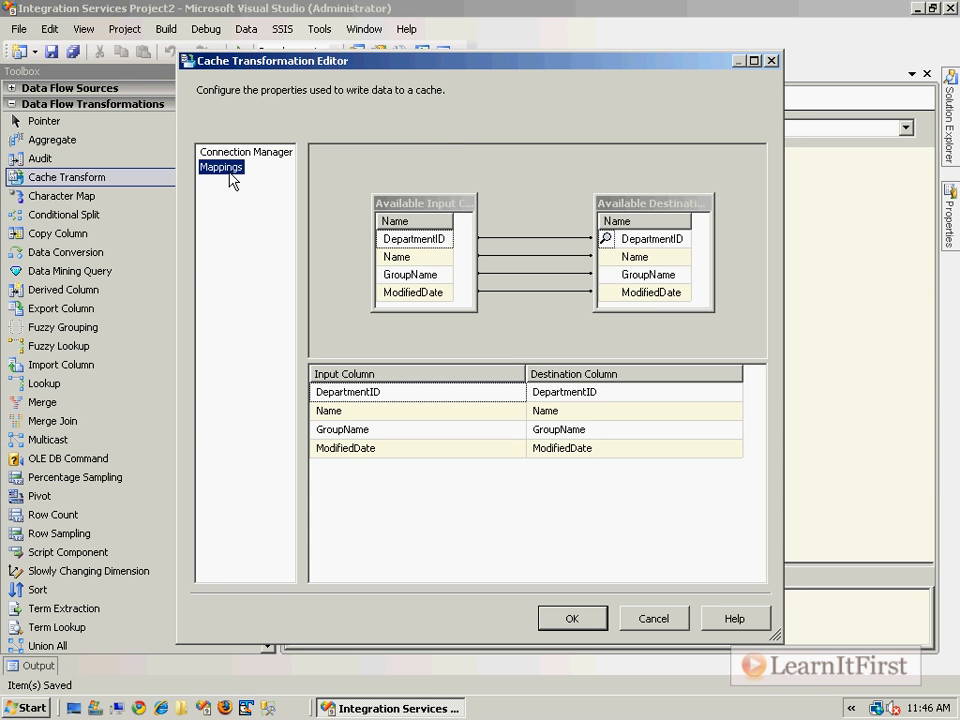
left_click(608, 246)
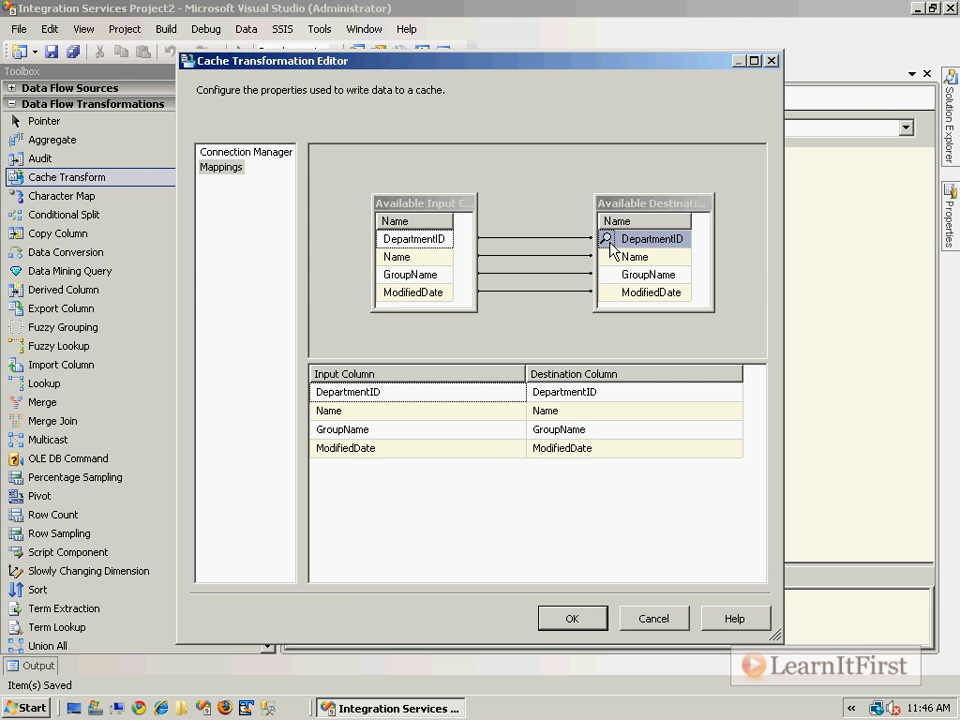
left_click(550, 610)
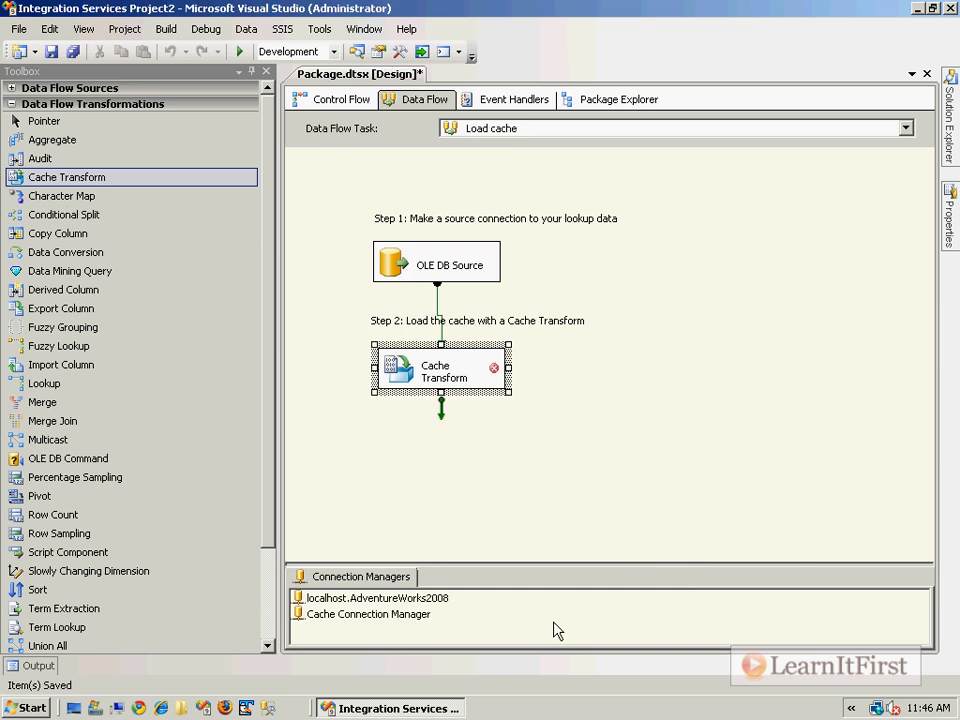
left_click(341, 99)
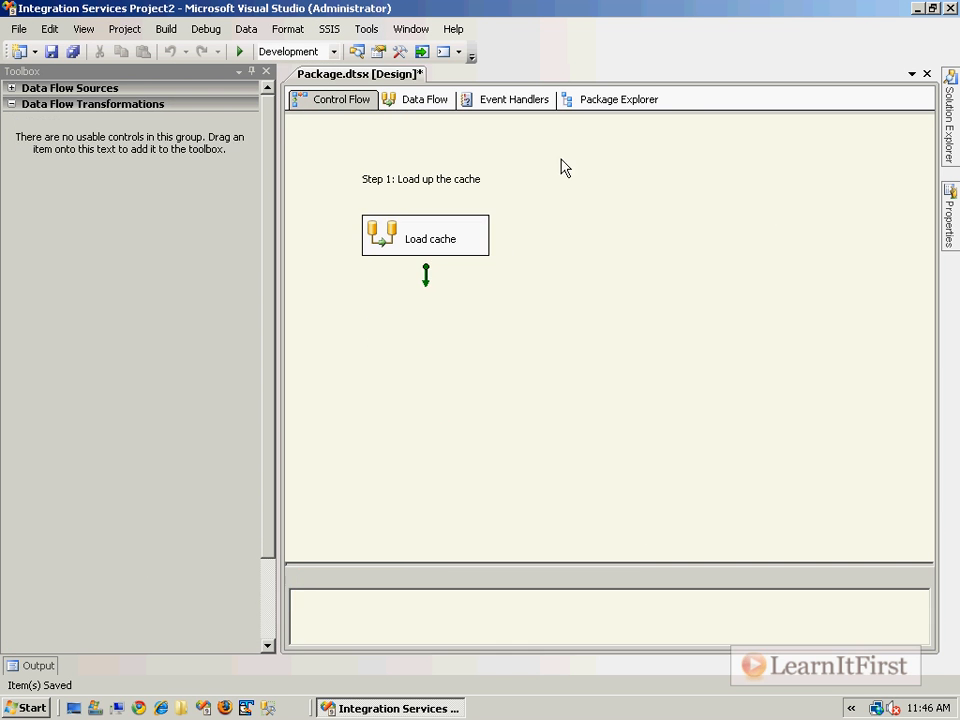
key("ctrl+s")
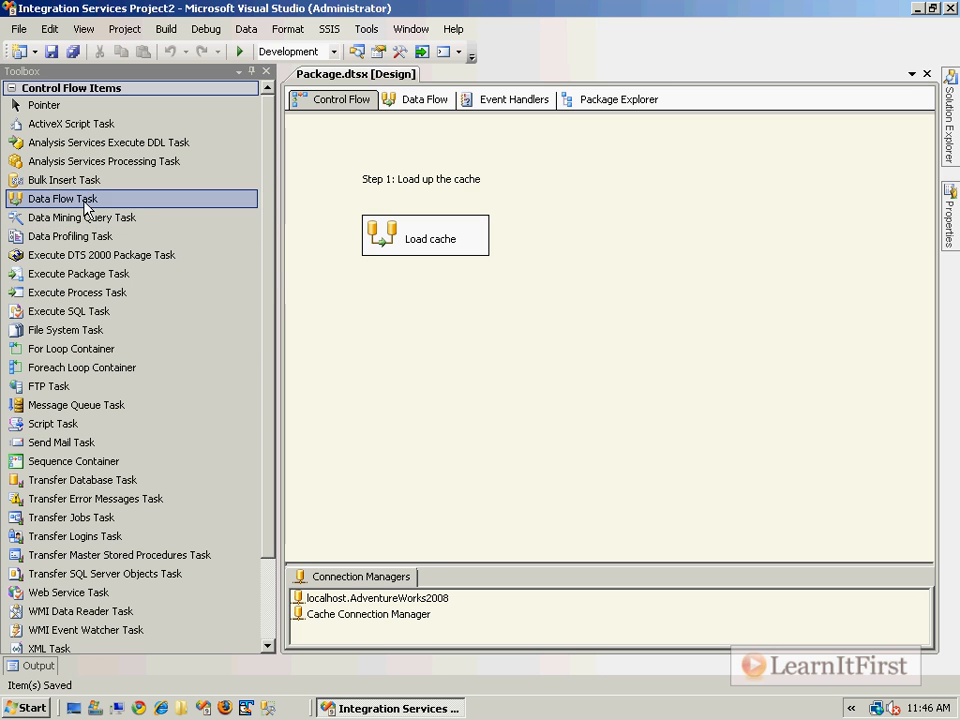
Step: Add a second Data Flow Task below Load cache and connect the Load cache task's output to it
left_click_drag(112, 199, 370, 330)
left_click(429, 250)
left_click_drag(427, 262, 420, 355)
left_click(420, 355)
Step: Rename the new Data Flow Task to "Use cache in lookup" and save the package
left_click(468, 347)
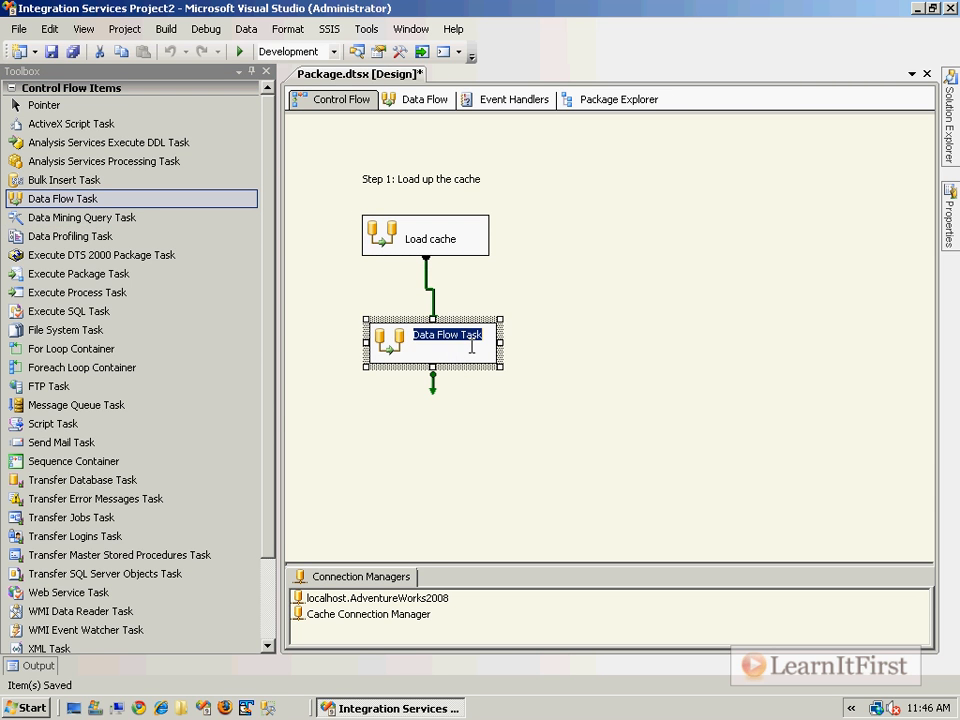
type("Use cahce")
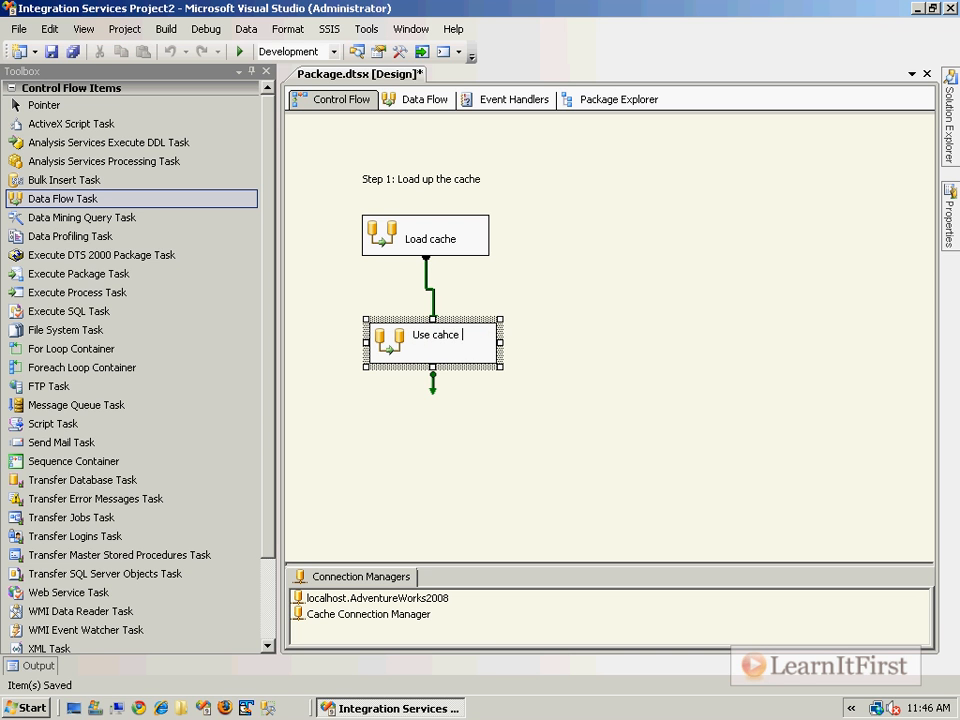
key("ctrl+shift+Left")
key("ctrl+shift+Left")
type("cache in lookup")
key("Return")
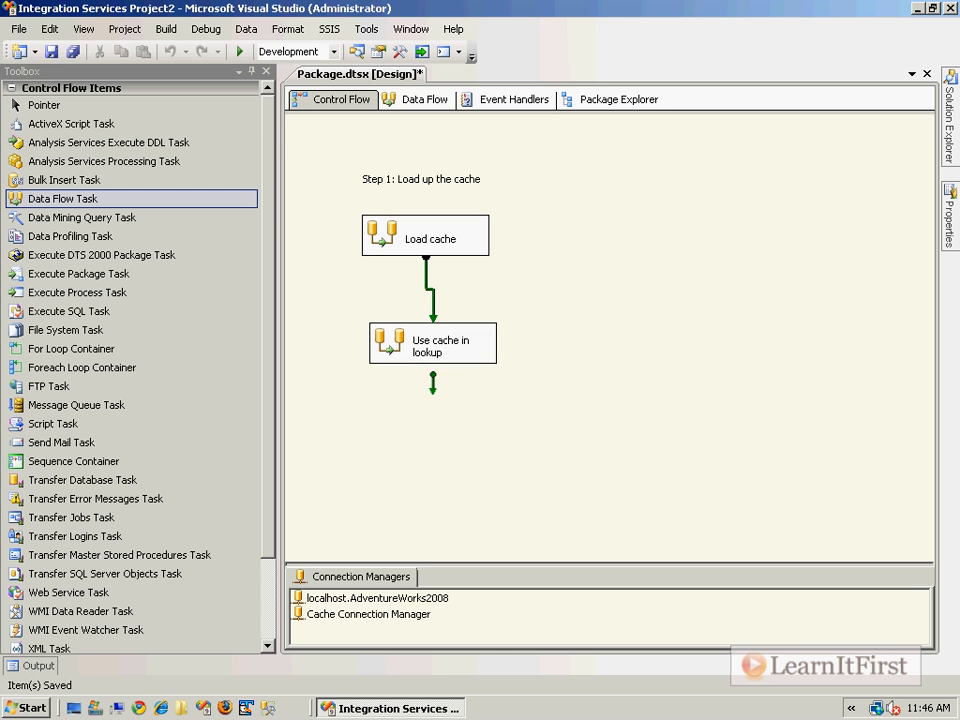
key("ctrl+s")
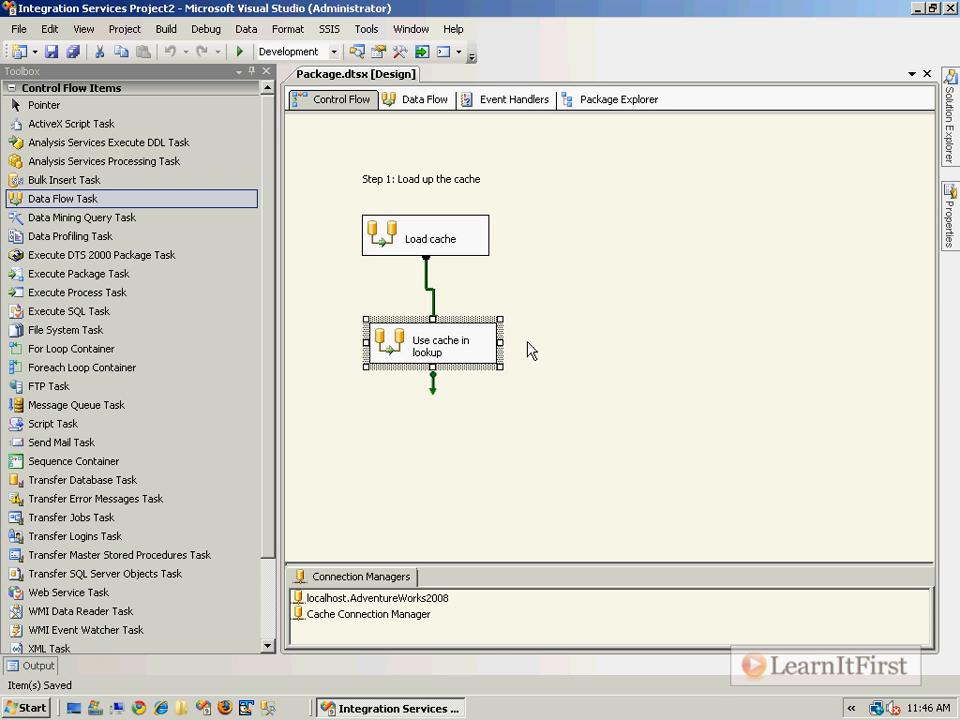
Step: Add an OLE DB Source to the data flow of the "Use cache in lookup" task and open it for editing
double_click(390, 342)
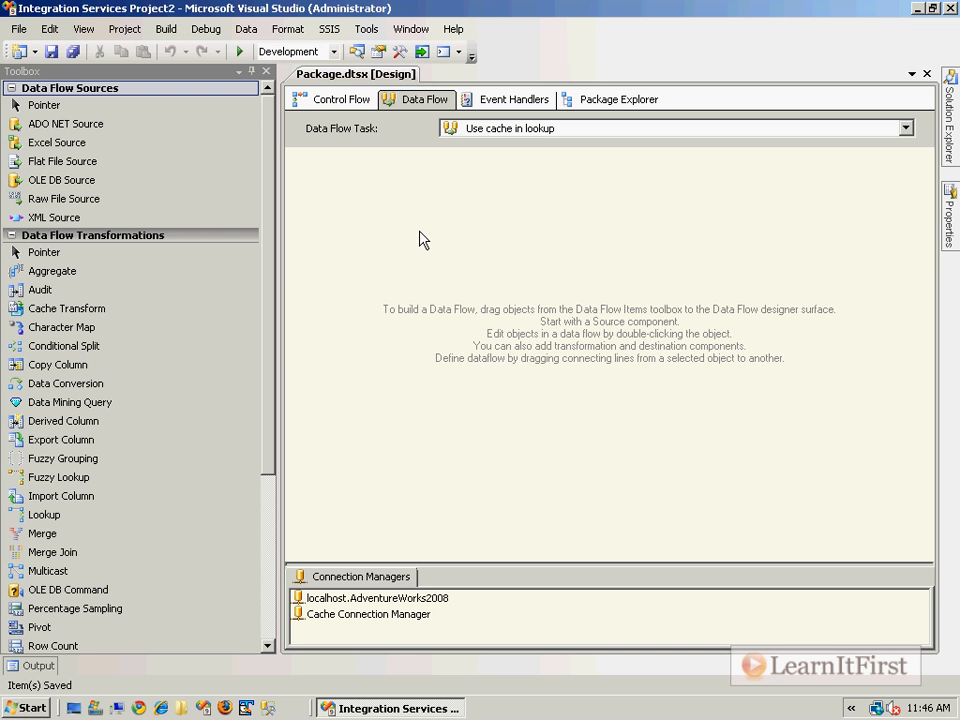
left_click_drag(70, 182, 444, 258)
double_click(452, 258)
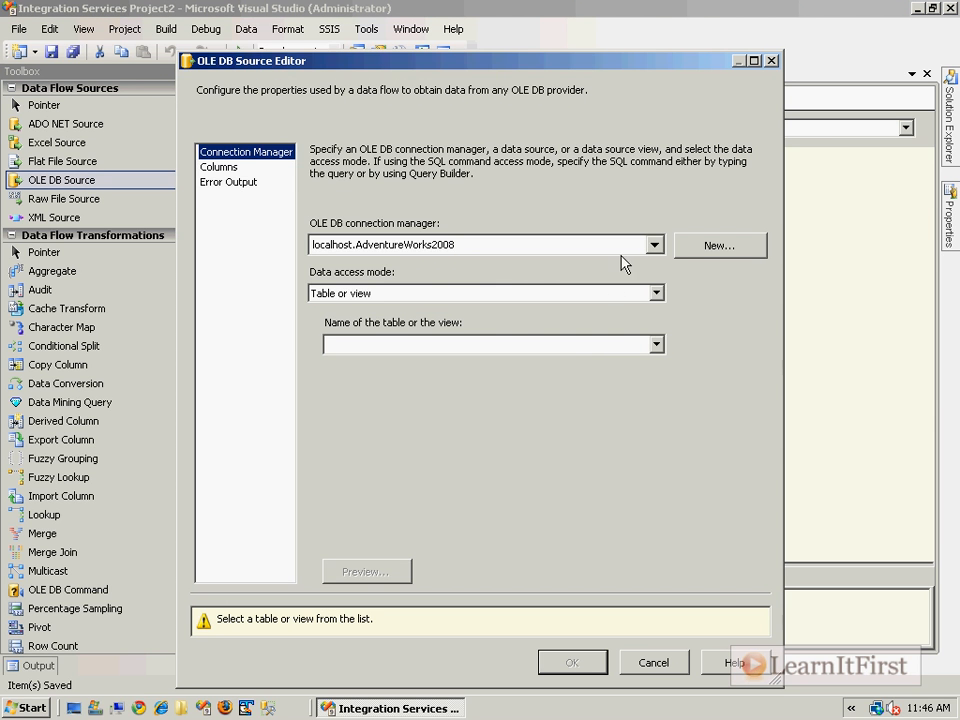
Step: Create a new OLE DB connection for the source to the AdventureWorks2008 database on localhost
left_click(697, 246)
left_click(593, 532)
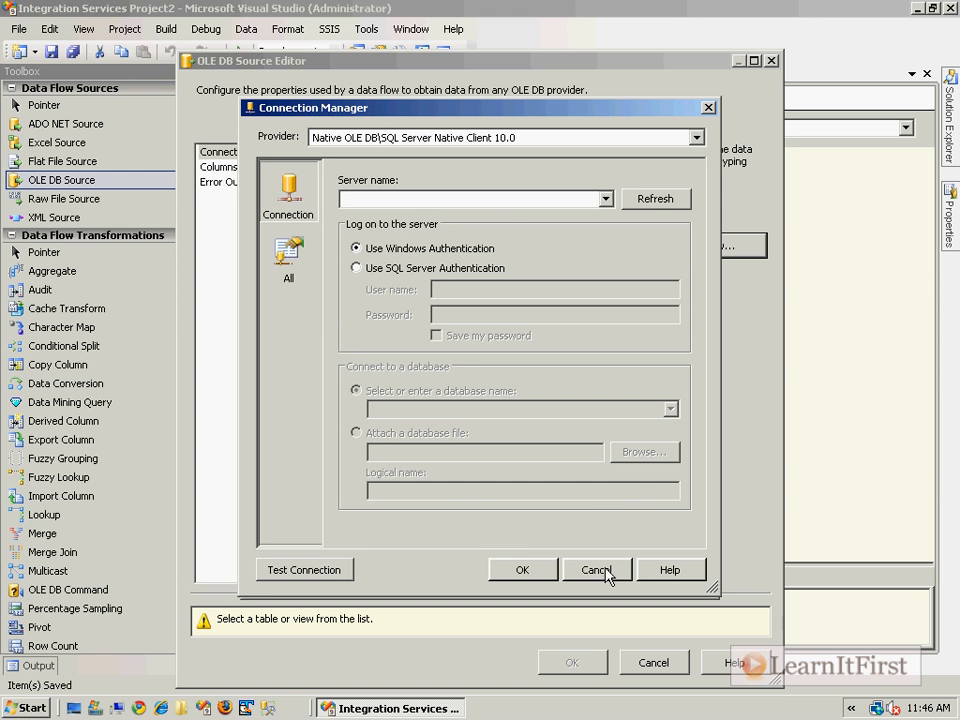
left_click(510, 198)
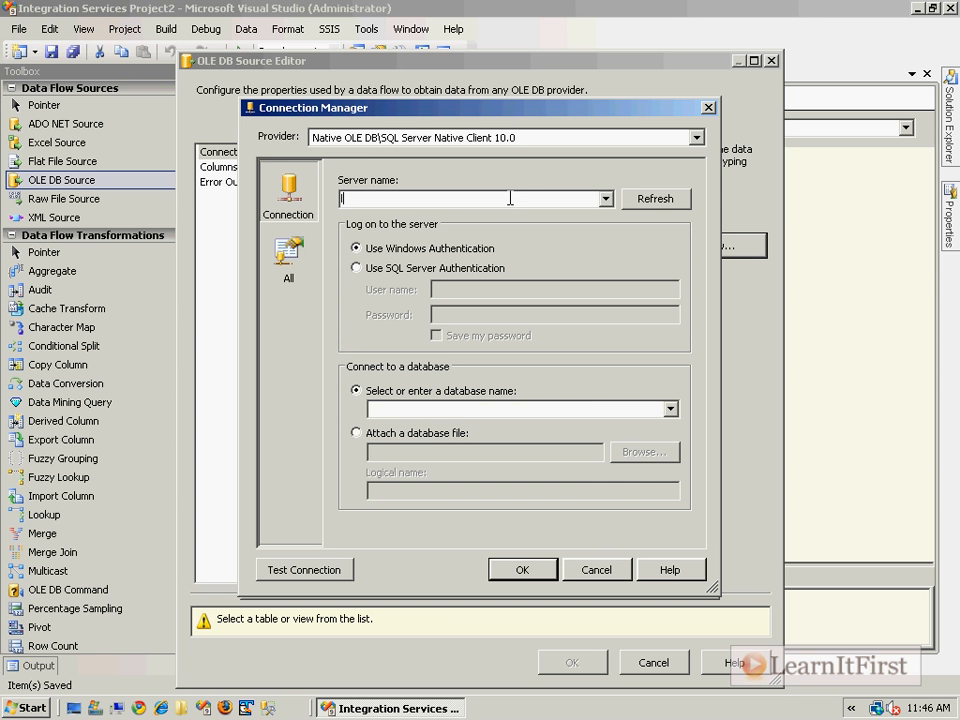
left_click(670, 410)
left_click(488, 439)
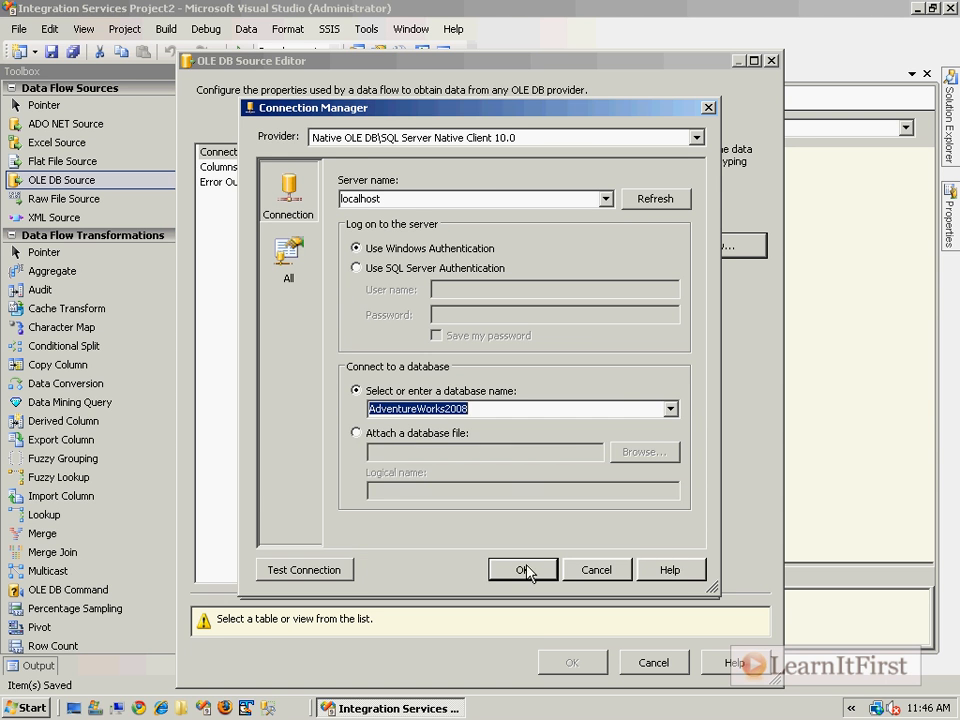
left_click(524, 570)
left_click(553, 555)
Step: Select the [HumanResources].[Employee] table for the OLE DB Source and review its columns
left_click(476, 351)
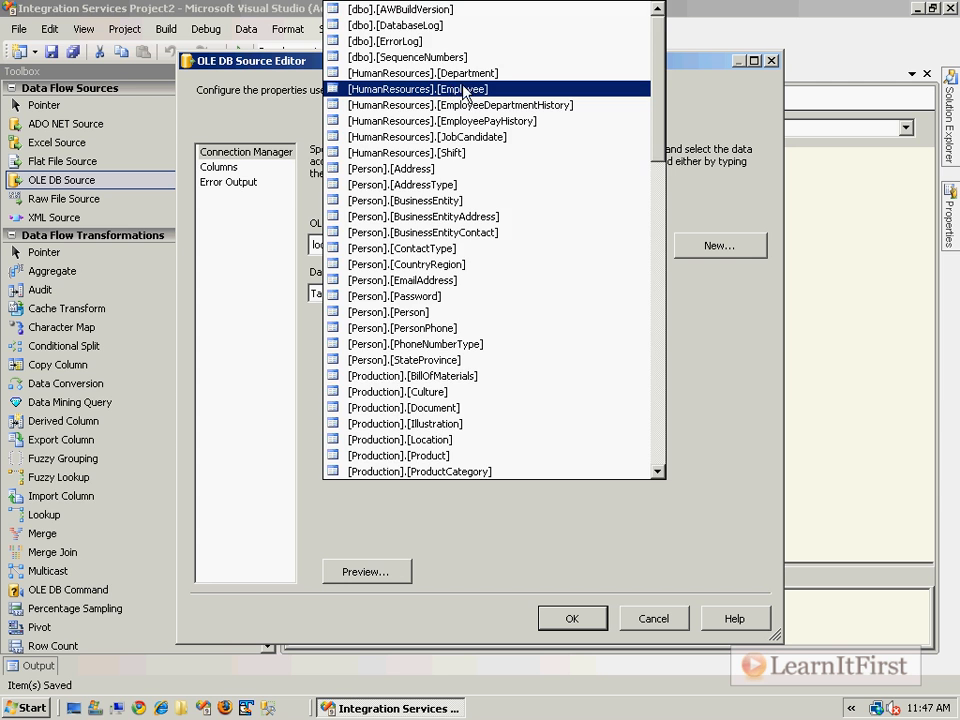
left_click(360, 88)
left_click(224, 168)
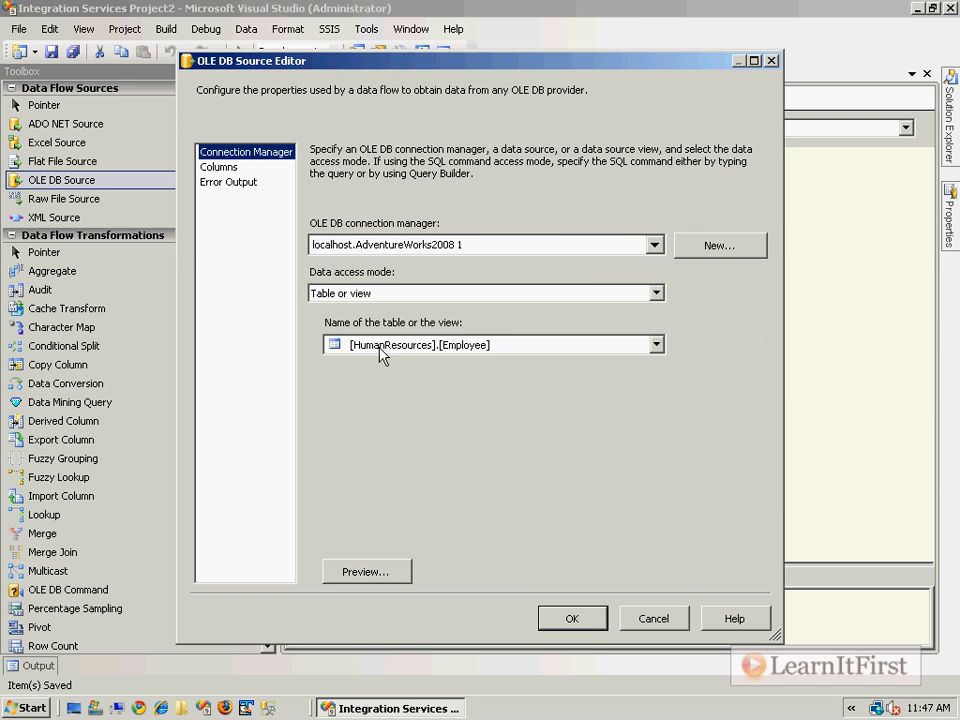
left_click(380, 522)
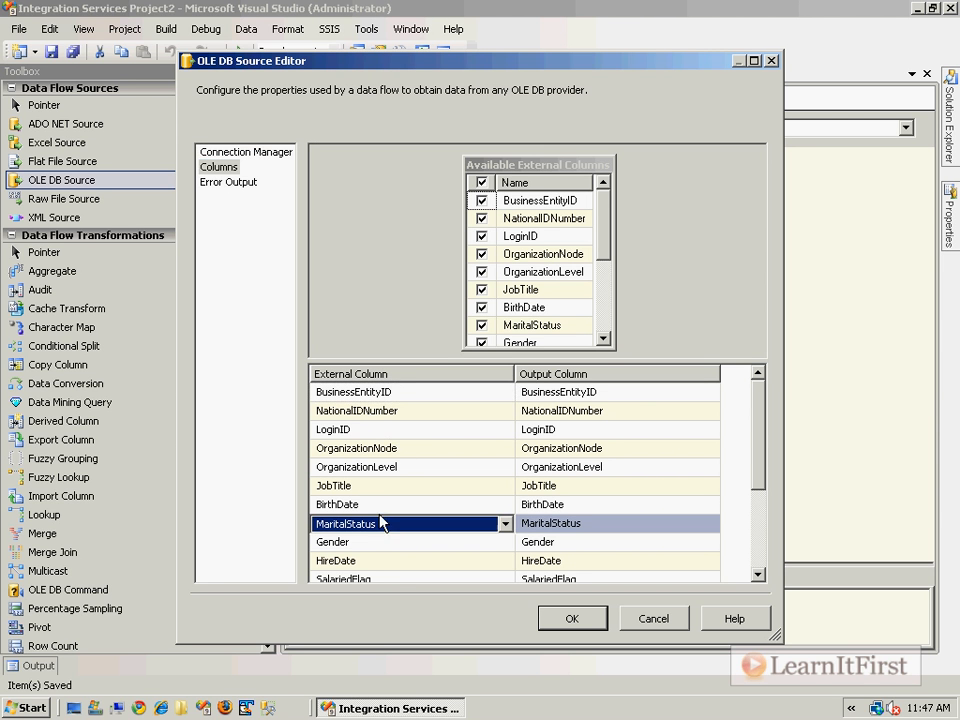
left_click(762, 543)
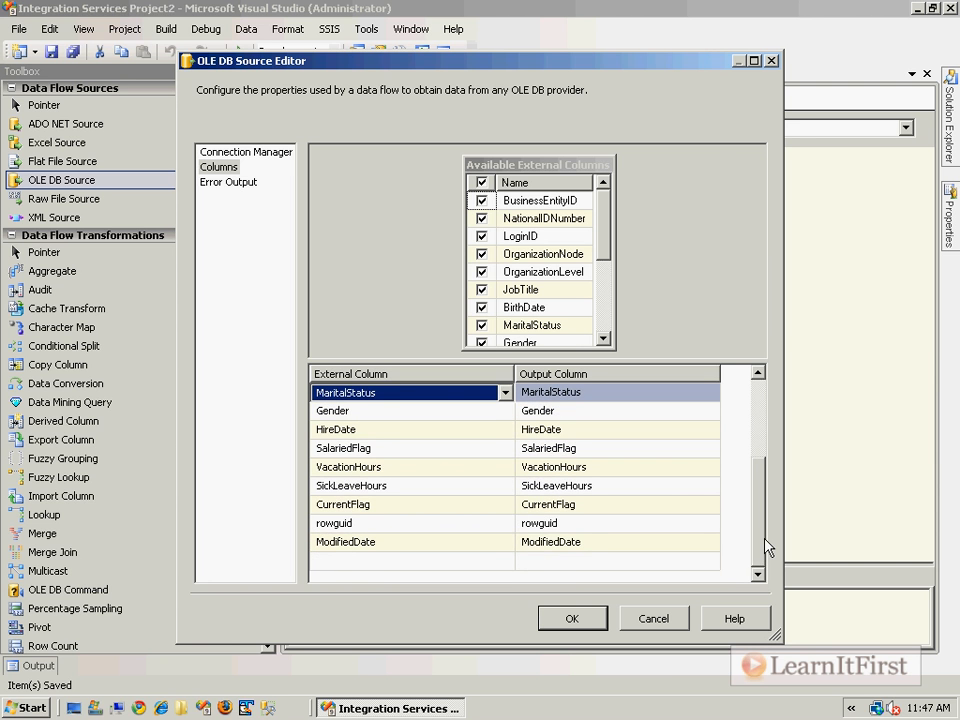
scroll(768, 547, "up", 1)
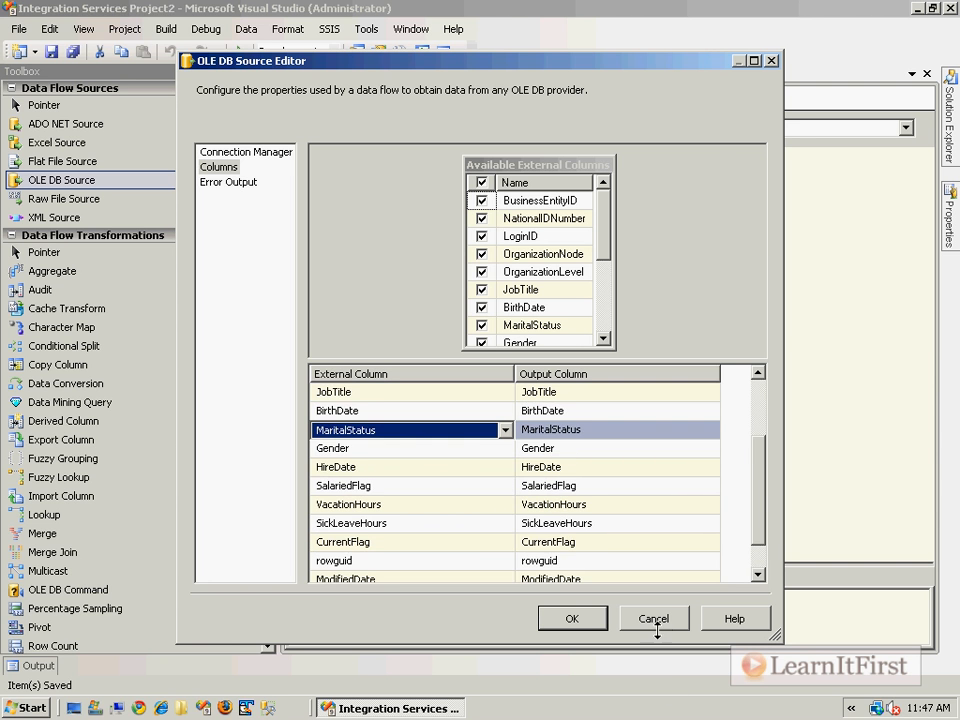
Step: Change the OLE DB Source's table to [HumanResources].[EmployeeDepartmentHistory], check its columns including DepartmentID, and accept the source settings
left_click(240, 152)
left_click(524, 345)
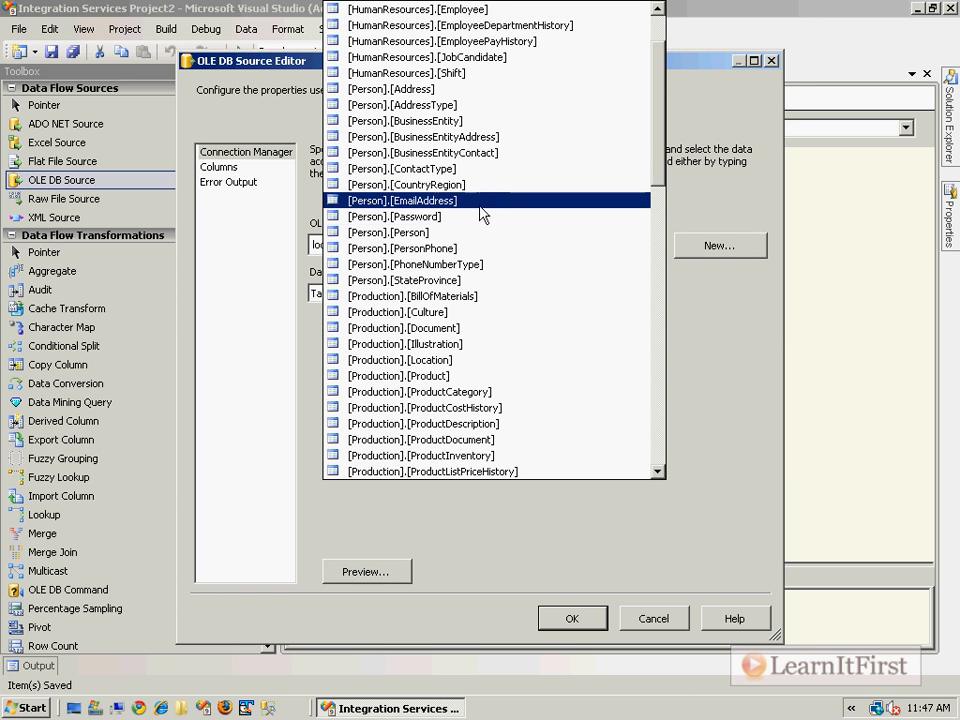
scroll(550, 302, "up", 2)
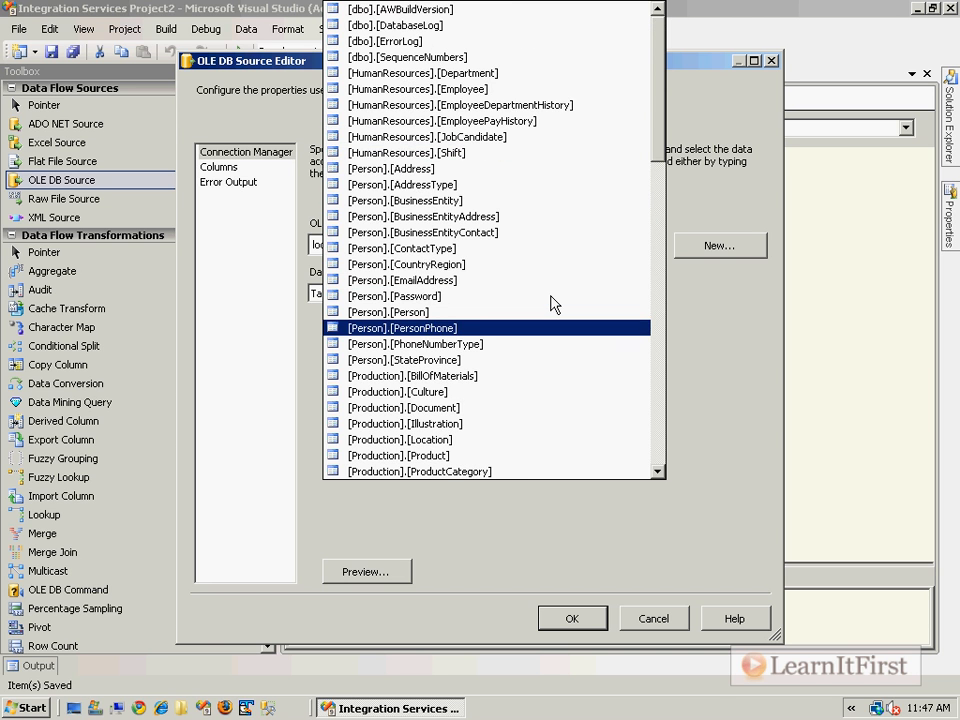
left_click(551, 108)
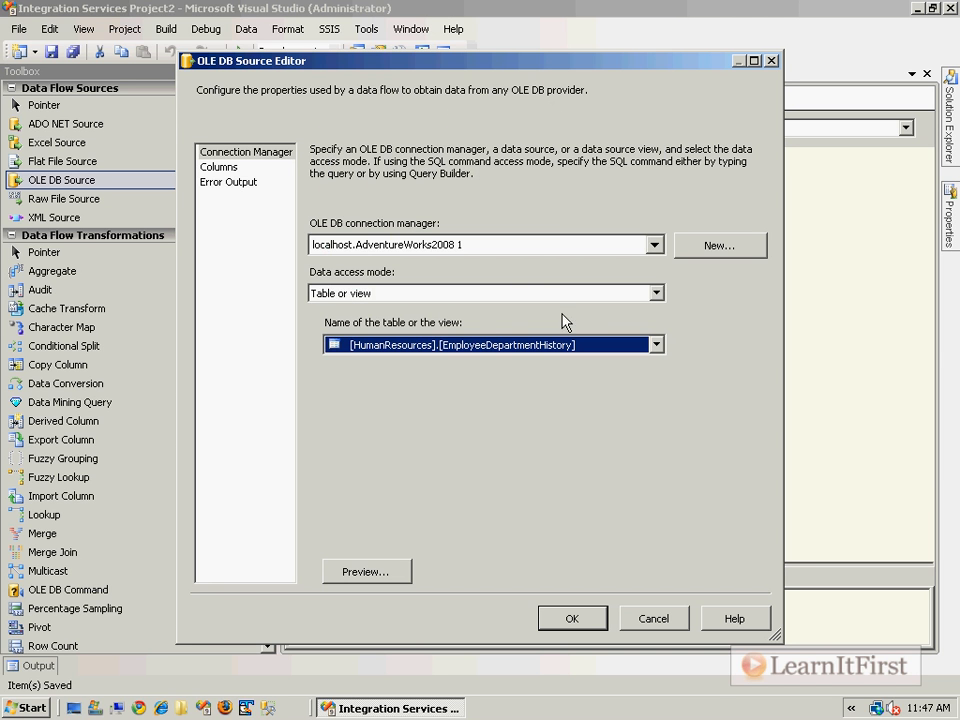
left_click(218, 167)
left_click(395, 430)
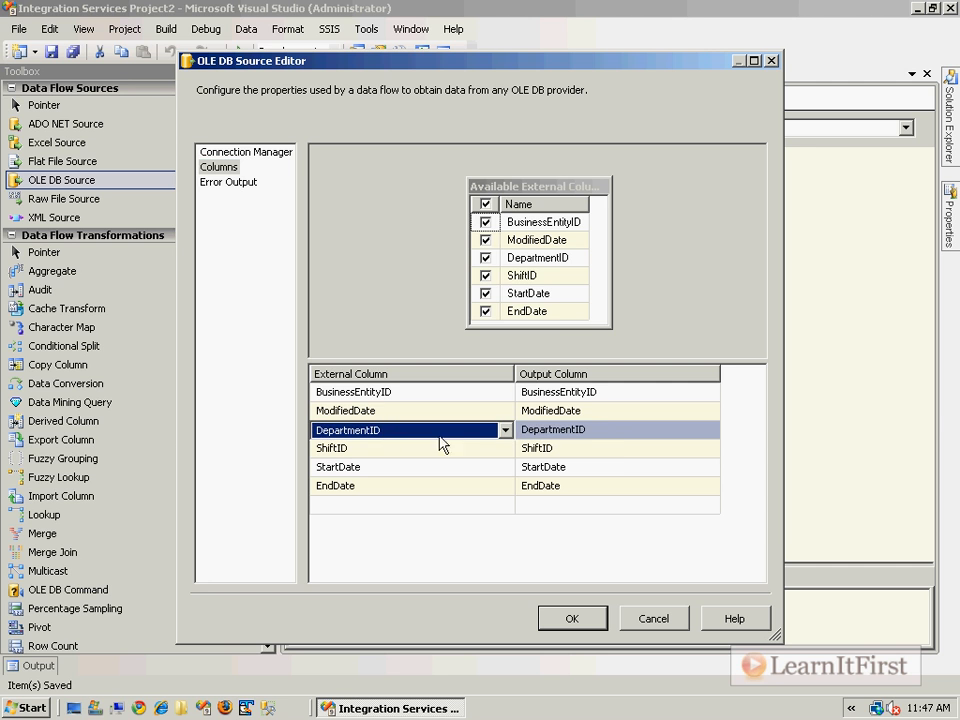
left_click(578, 619)
left_click(618, 438)
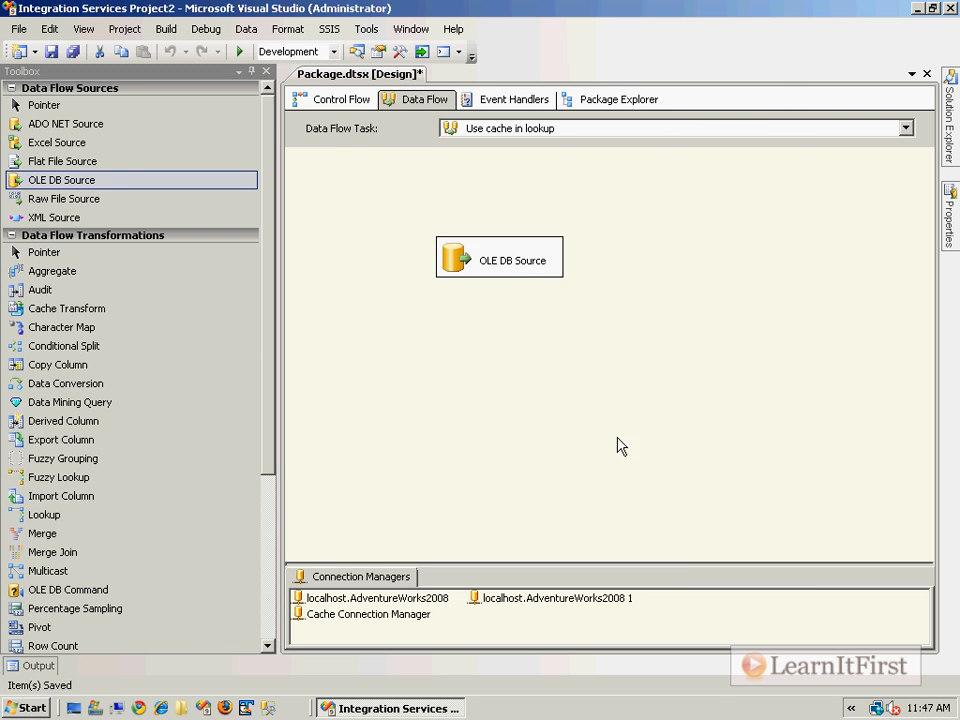
left_click(97, 91)
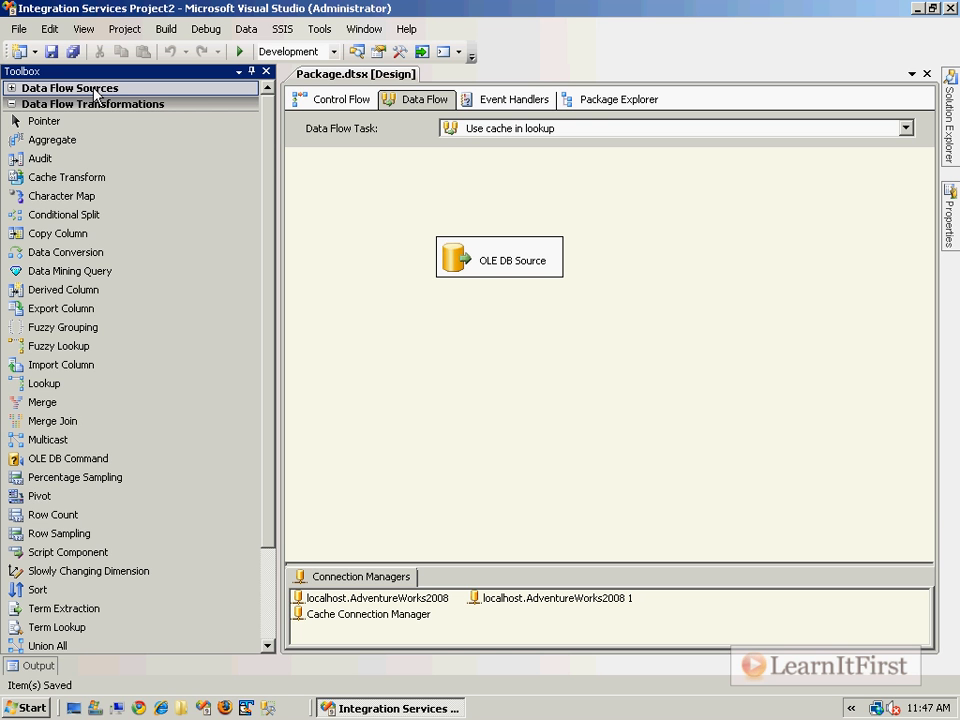
left_click(324, 99)
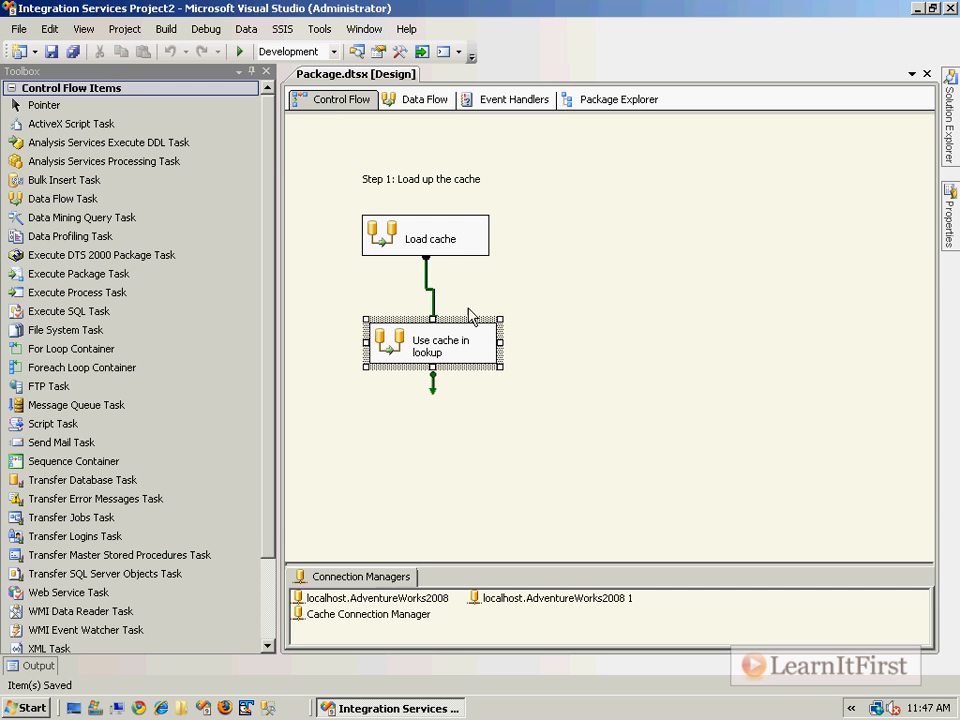
left_click(533, 261)
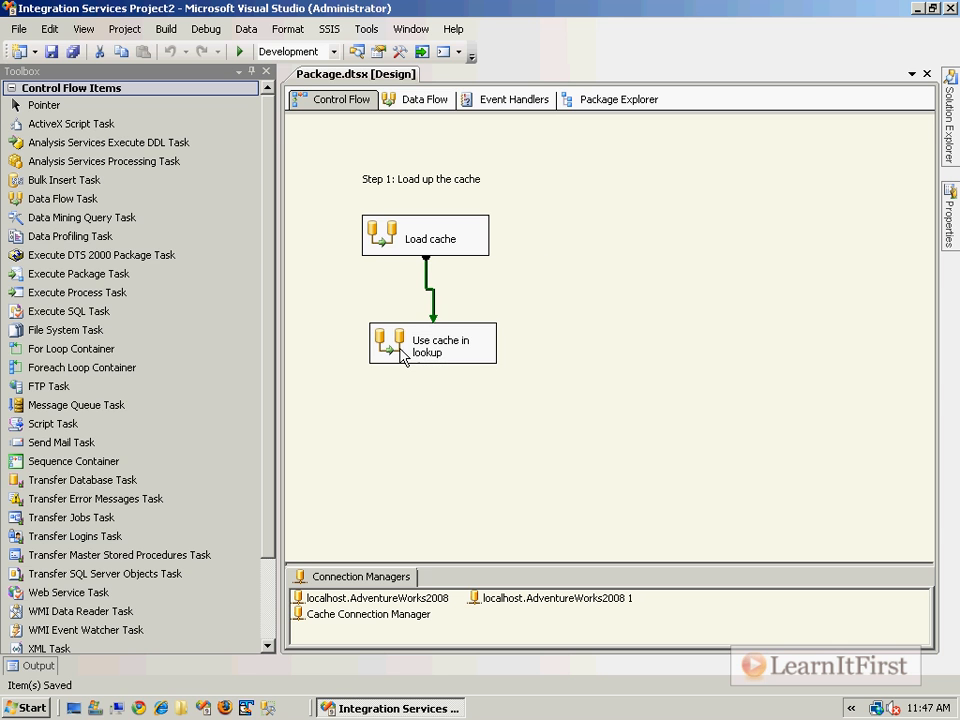
double_click(401, 357)
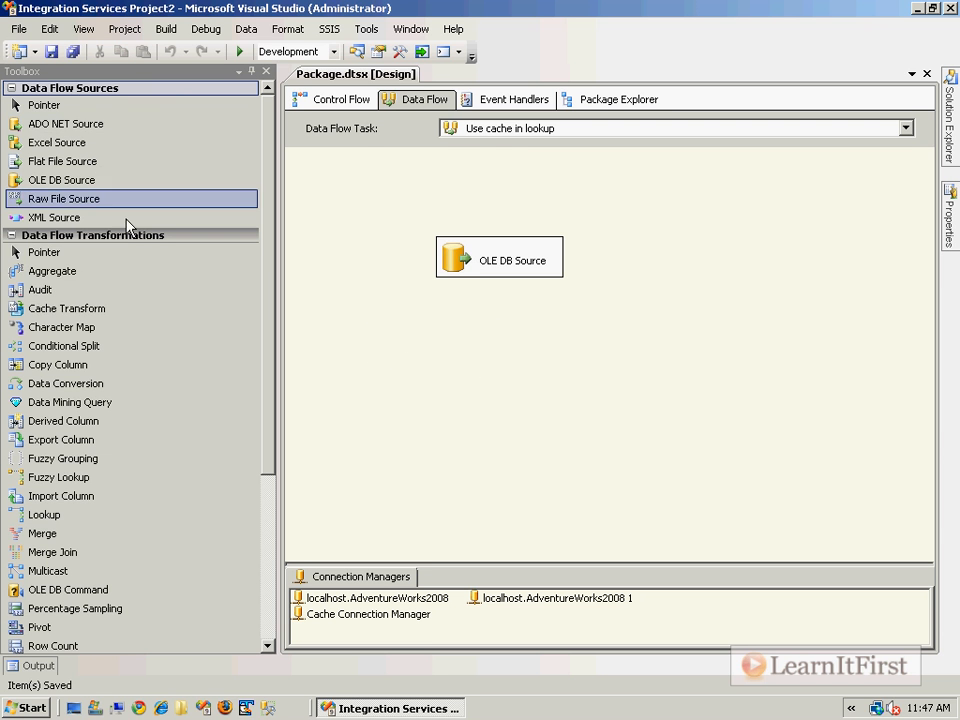
left_click(510, 128)
left_click(576, 159)
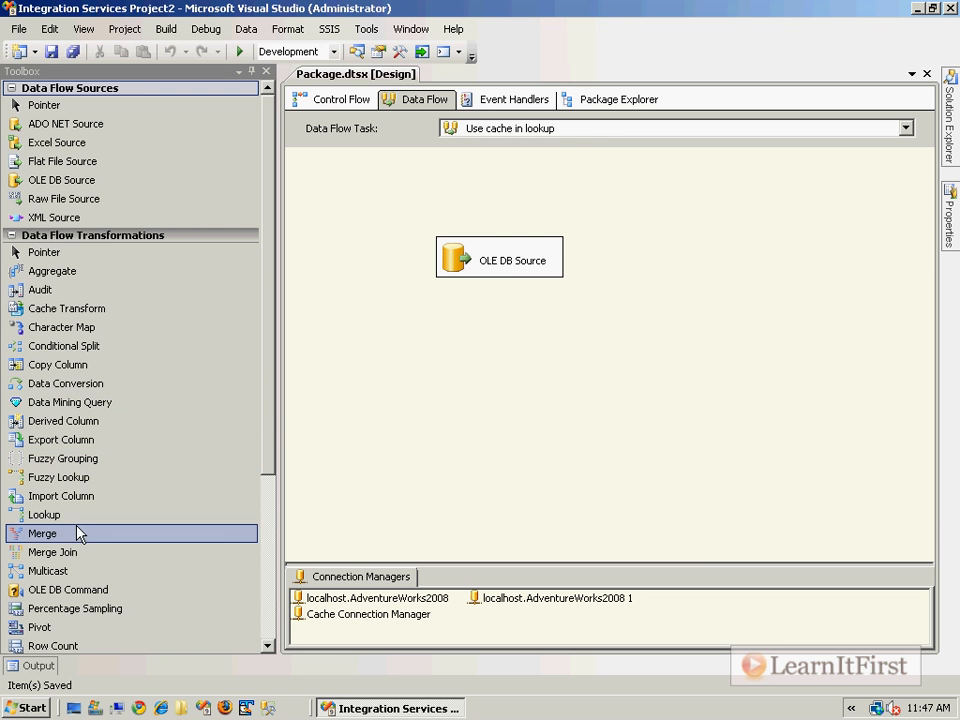
Step: Add a Lookup transformation below the OLE DB Source and connect the source's output to it
left_click_drag(66, 515, 472, 348)
left_click(501, 263)
left_click_drag(500, 288, 501, 385)
Step: Configure the Lookup to use a cache connection manager and select Cache Connection Manager as its connection
double_click(500, 370)
left_click(424, 305)
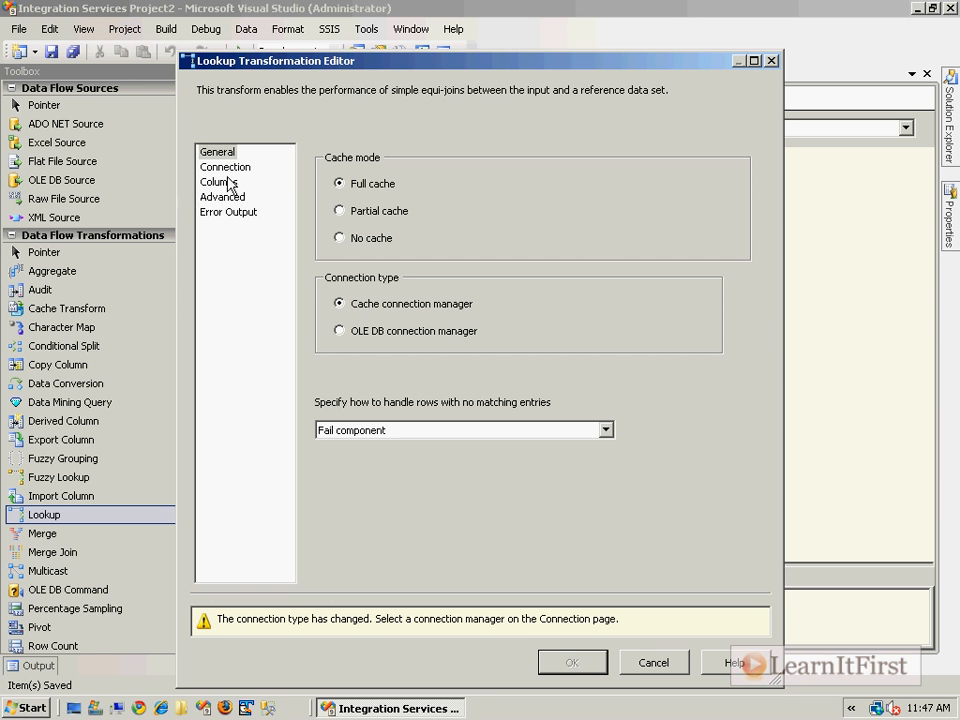
left_click(225, 168)
left_click(484, 186)
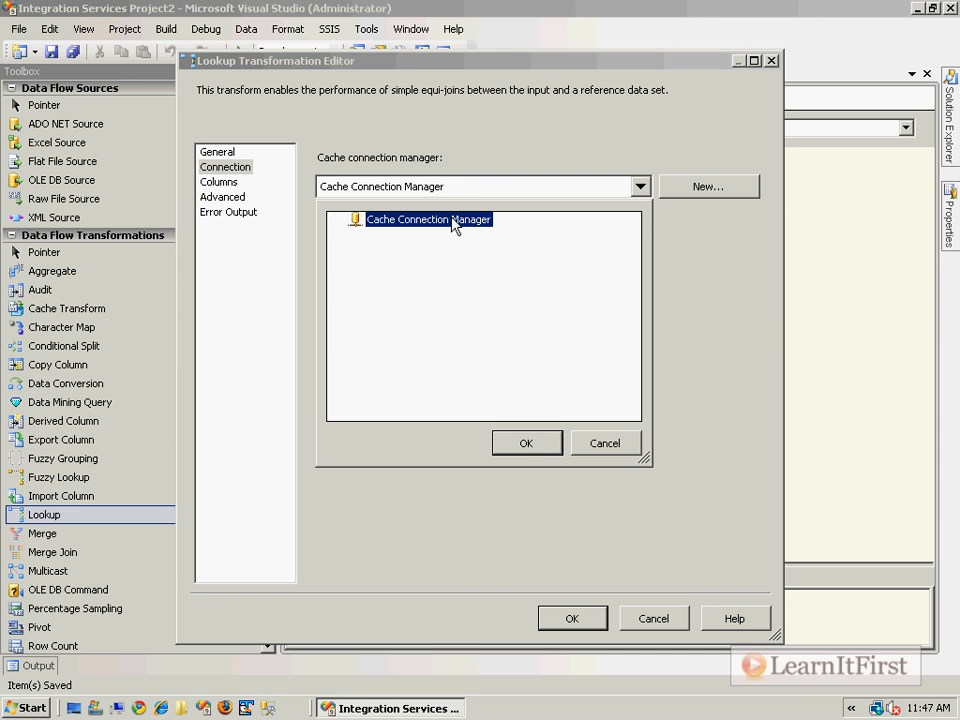
left_click(527, 443)
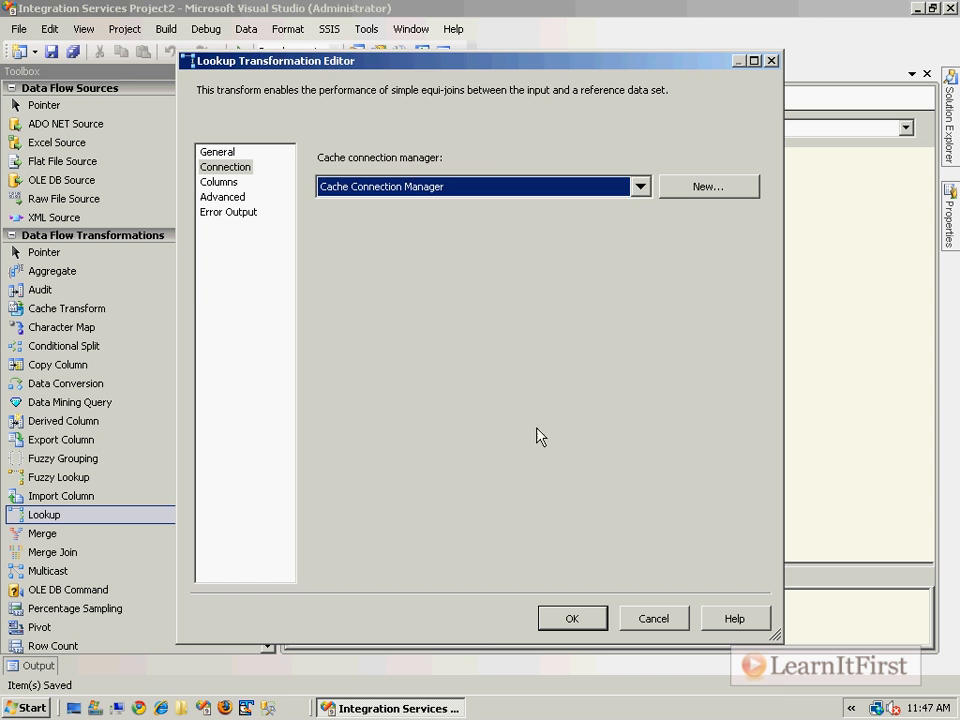
left_click(219, 183)
left_click(225, 167)
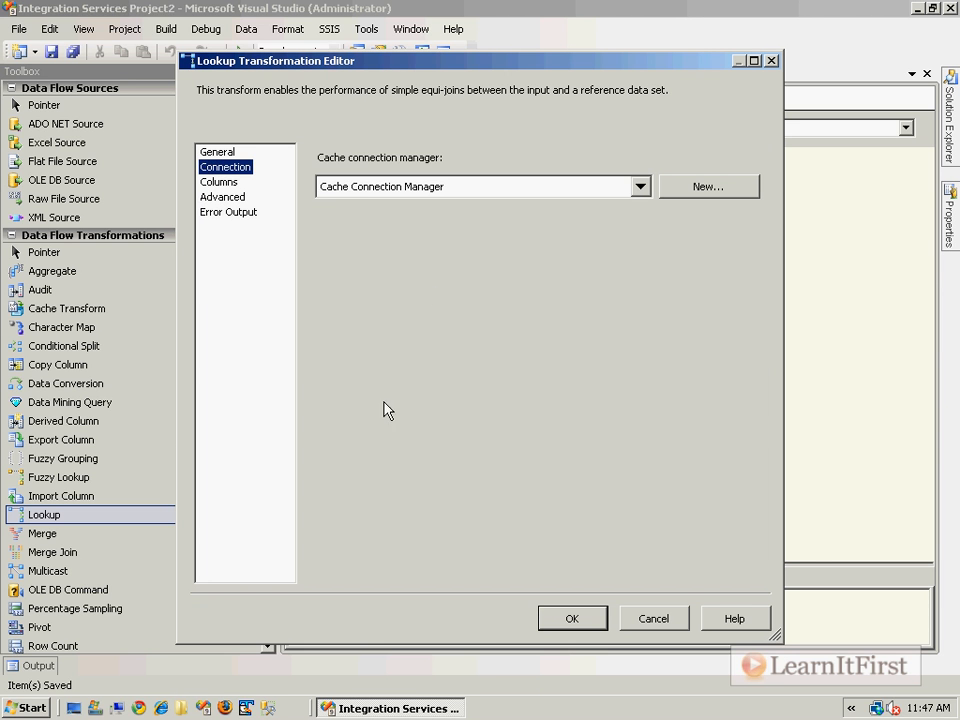
Step: Map the input column DepartmentID to the lookup column DepartmentID in the Lookup transformation
left_click(219, 182)
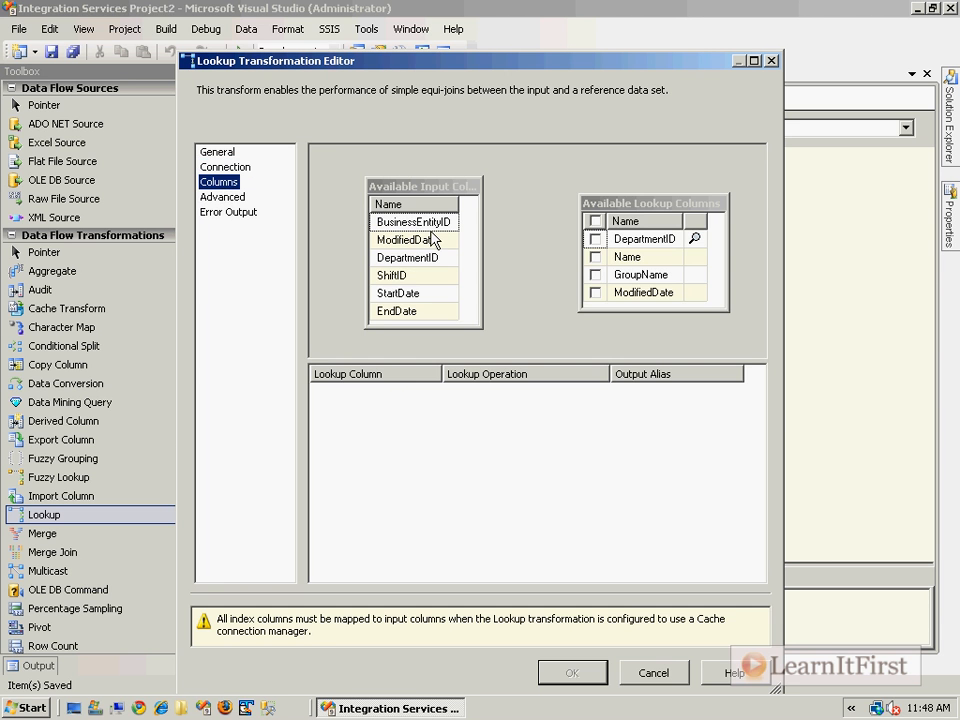
left_click(648, 240)
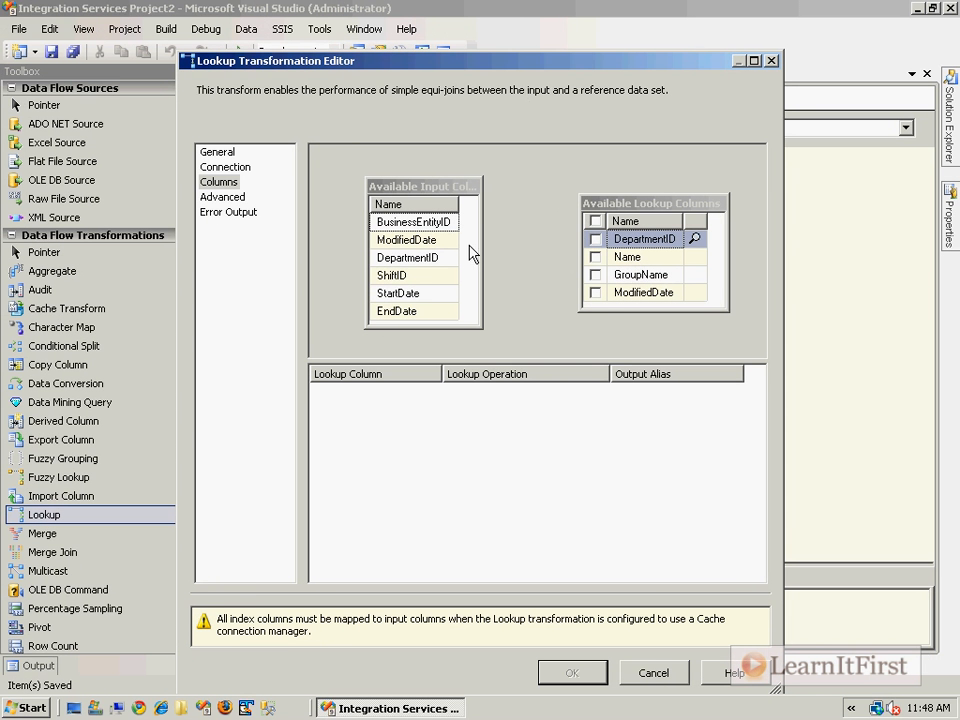
left_click_drag(80, 340, 458, 318)
left_click_drag(628, 246, 629, 248)
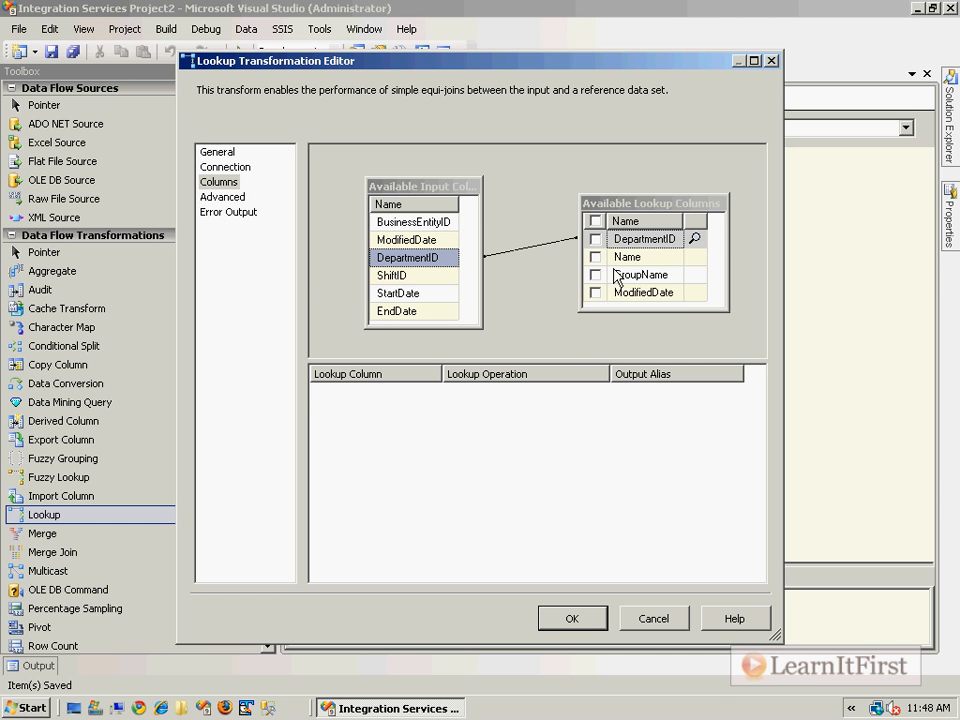
Step: Add the Name lookup column as a new column with the output alias DepartmentName and accept the Lookup settings
left_click(596, 257)
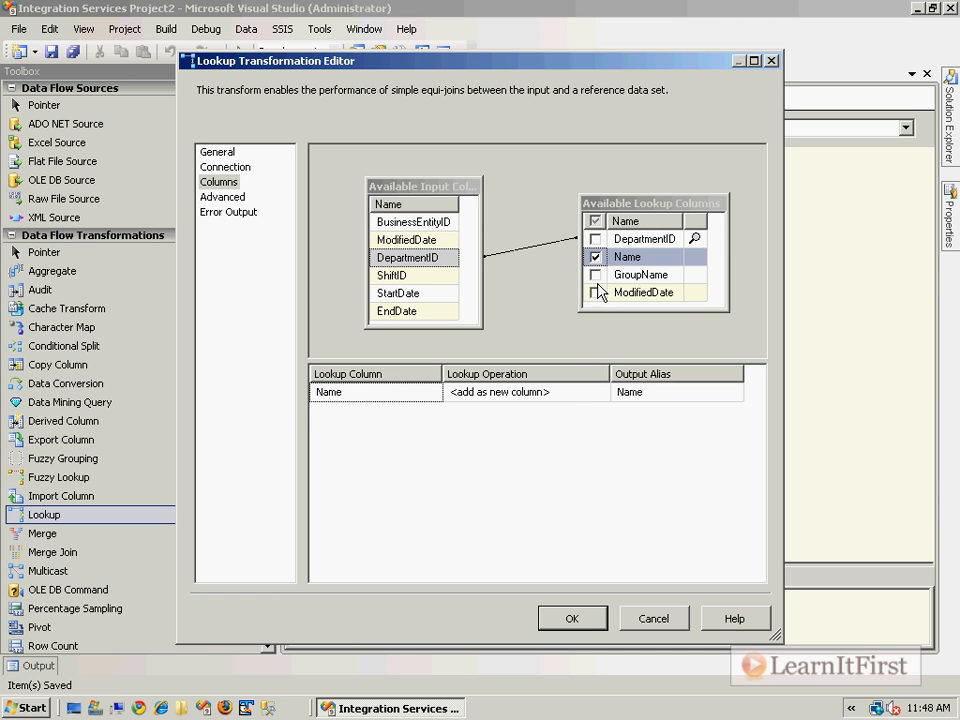
left_click(682, 391)
type("Department")
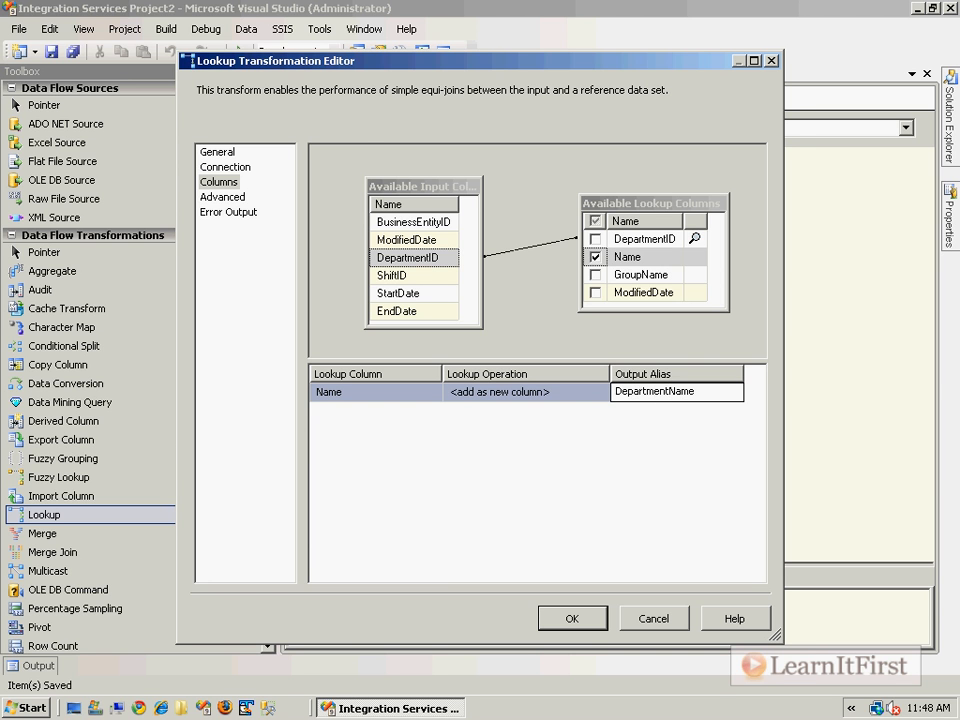
left_click(572, 618)
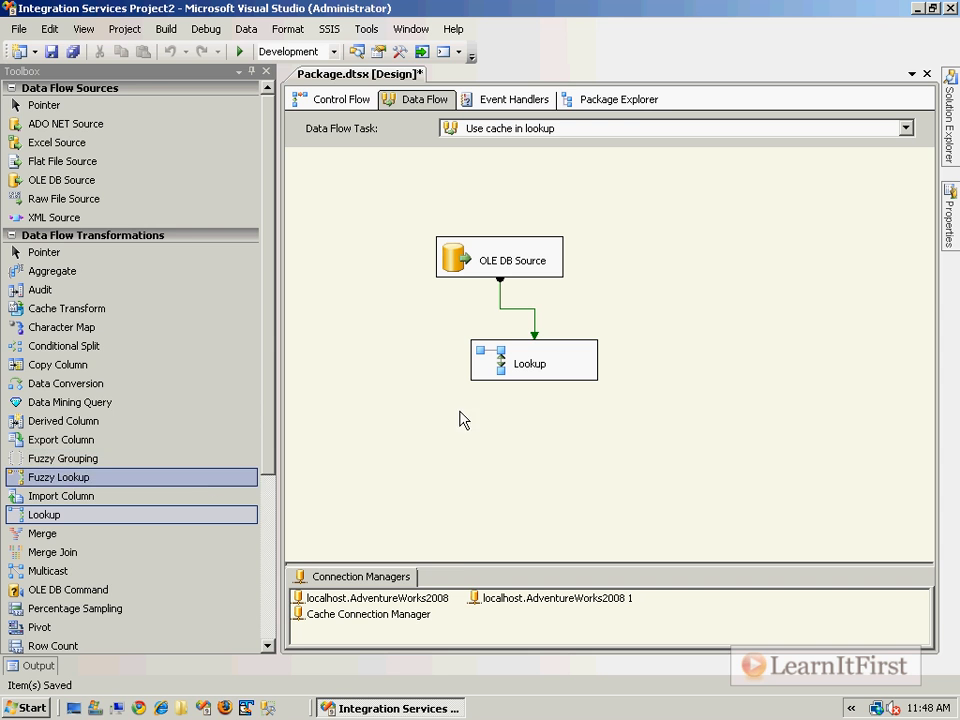
Step: Create a variable named FakeStuff scoped to the "Use cache in lookup" data flow task
right_click(329, 406)
left_click(660, 288)
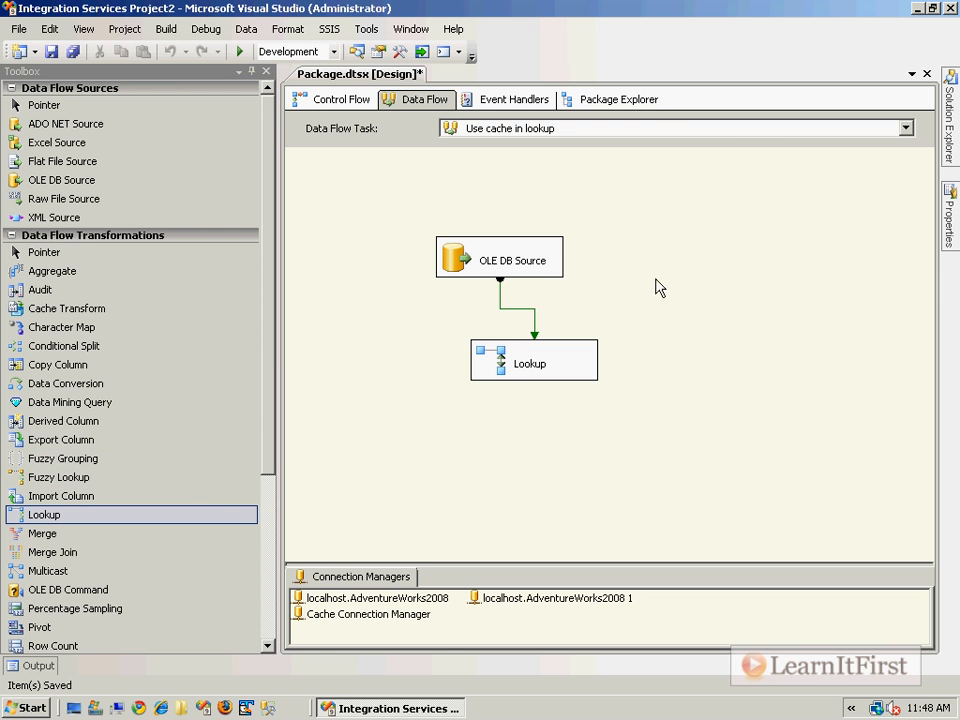
right_click(660, 288)
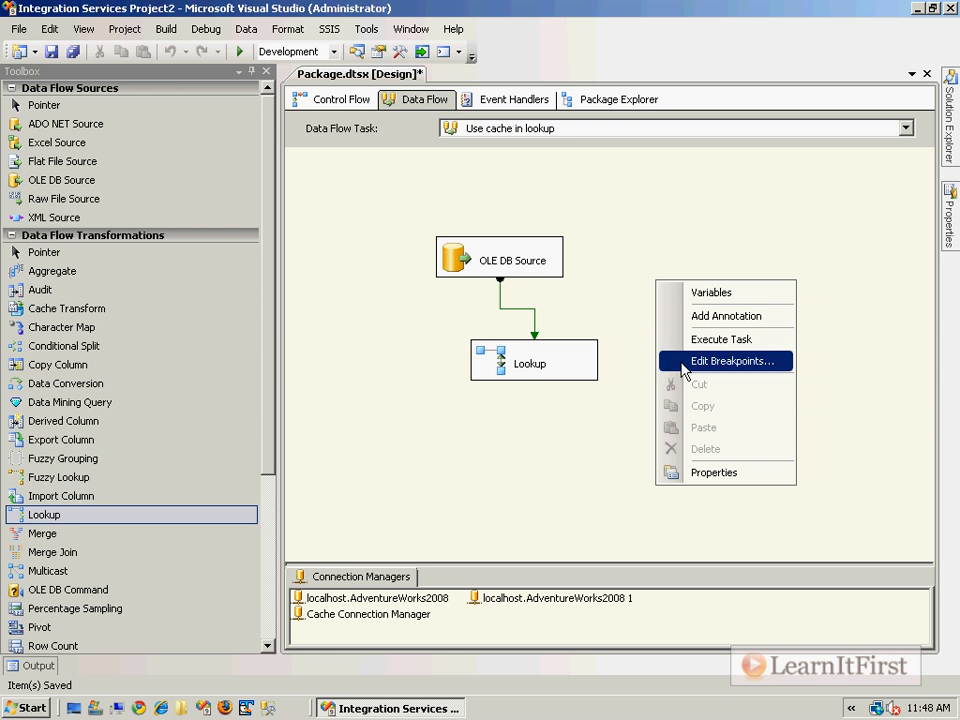
left_click(598, 409)
right_click(703, 336)
left_click(742, 342)
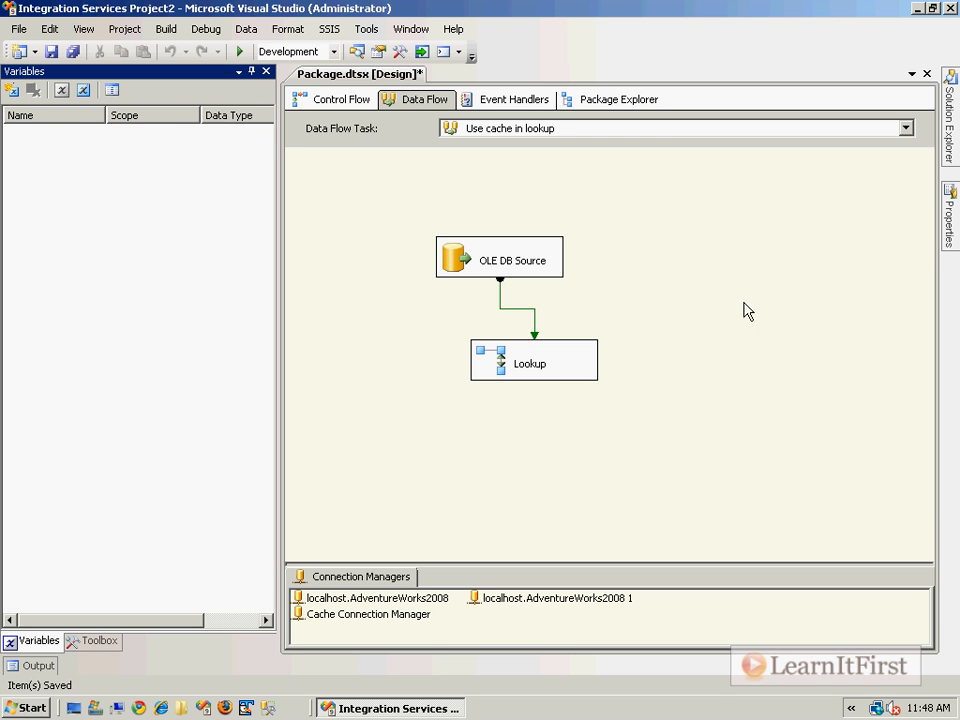
left_click(11, 89)
type("F")
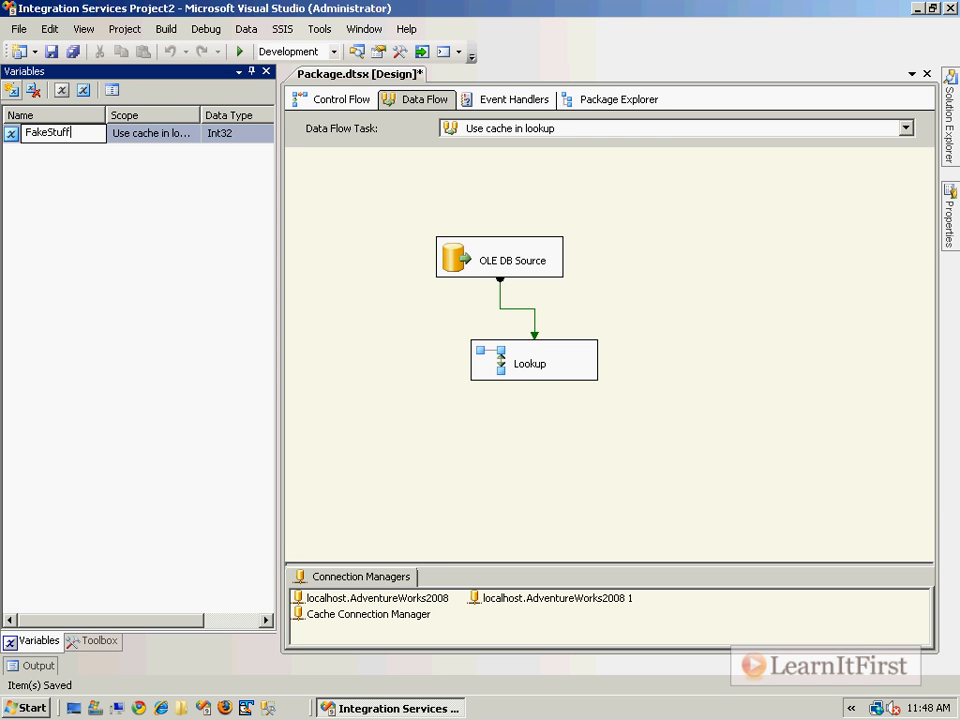
type("akeStuff")
key("Tab")
left_click(696, 229)
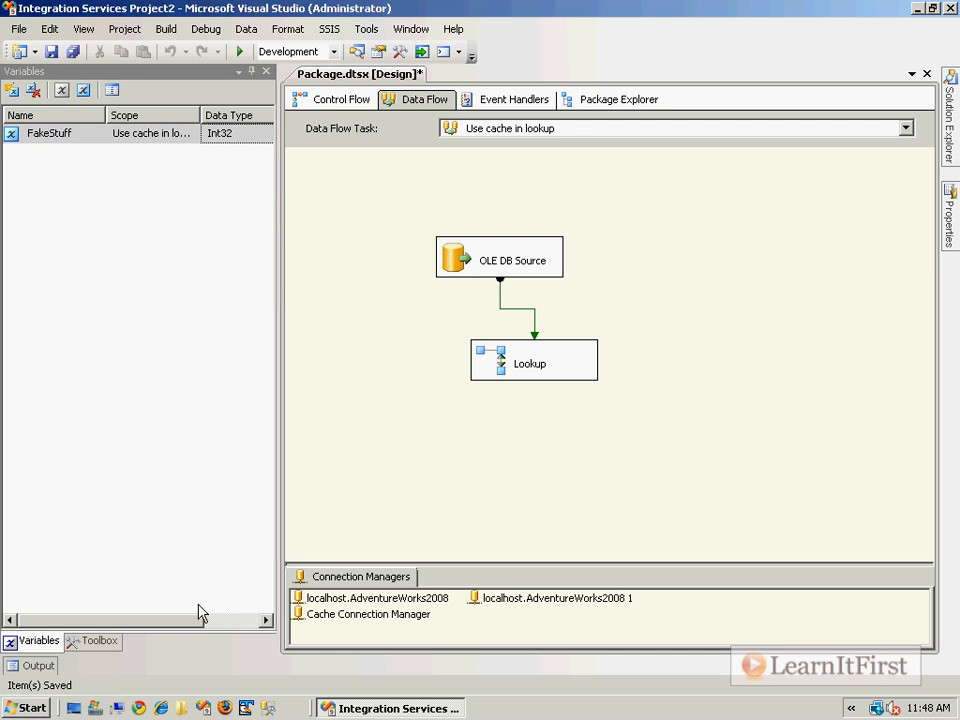
Step: Add a Row Count transformation below the Lookup and connect the Lookup Match Output to Row Count Input 1
left_click(95, 640)
scroll(88, 540, "down", 2)
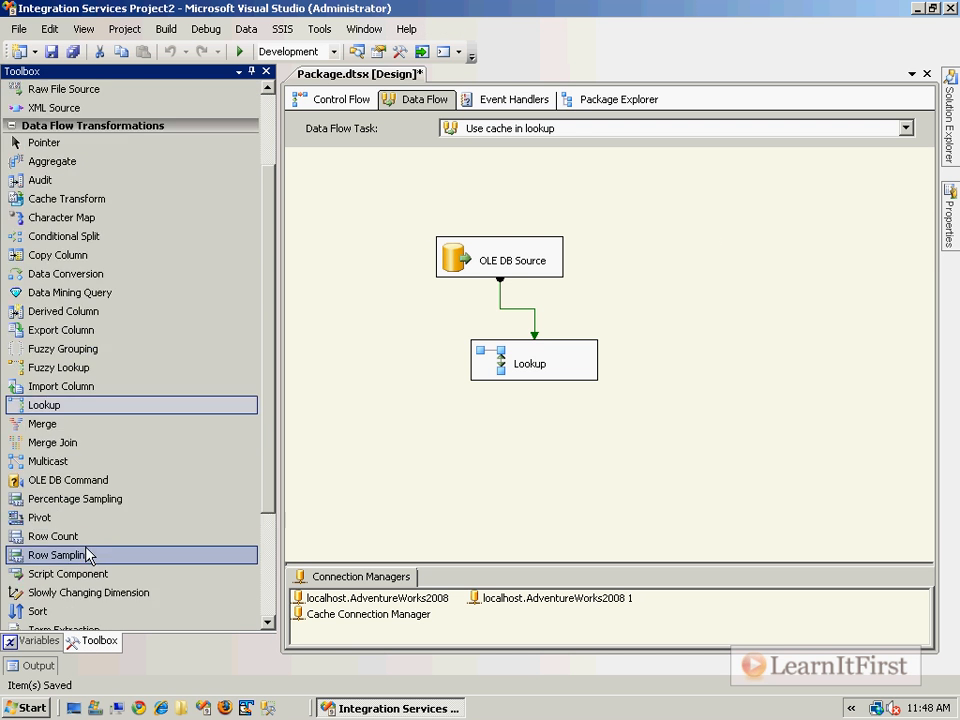
scroll(88, 555, "down", 1)
left_click_drag(55, 482, 553, 460)
left_click(535, 375)
left_click_drag(534, 402, 545, 470)
left_click(538, 350)
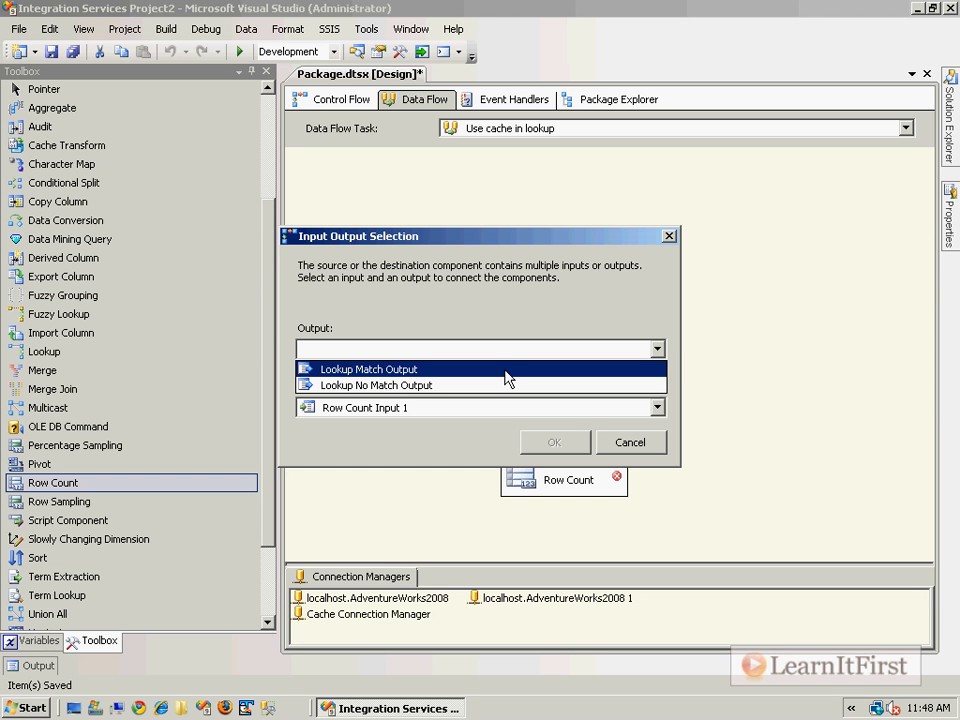
left_click(508, 369)
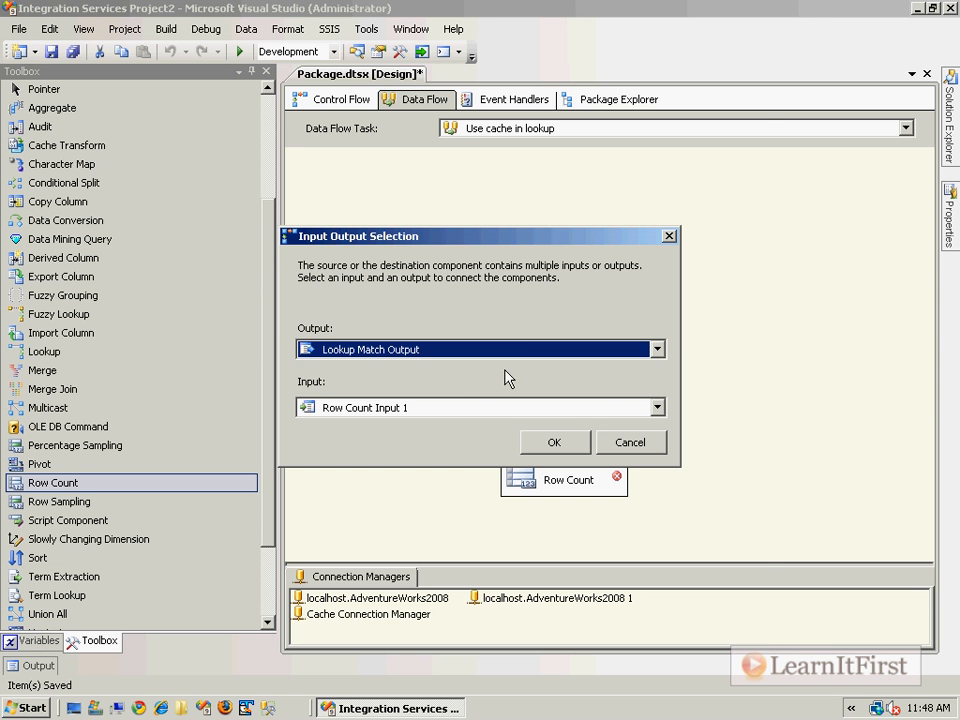
left_click(590, 441)
Step: Set the Row Count's VariableName property to the FakeStuff variable and save the package
double_click(512, 472)
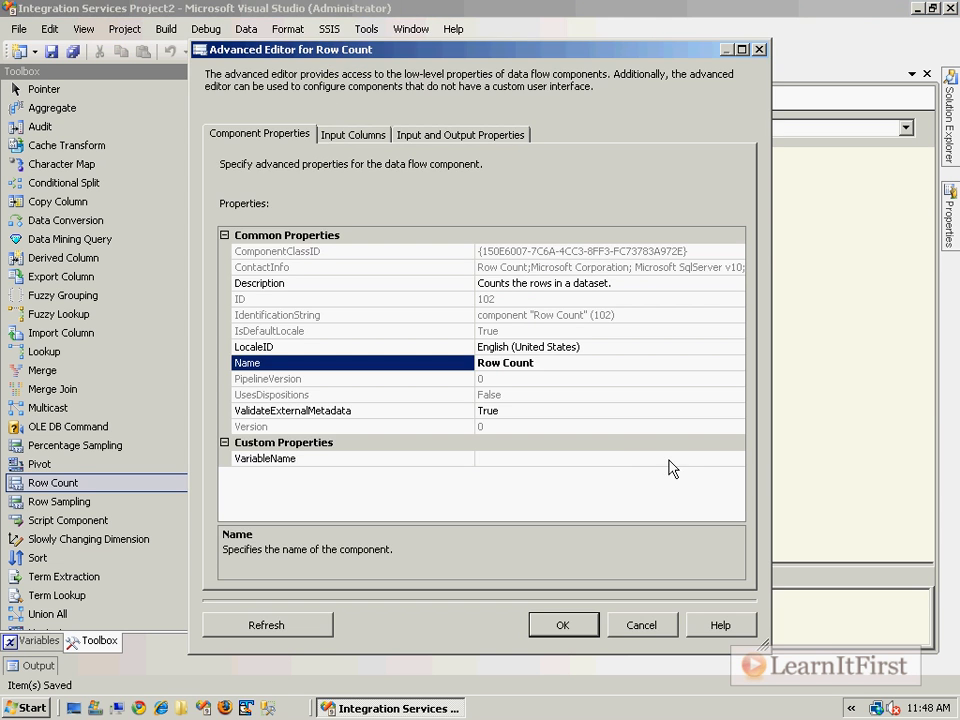
left_click(663, 459)
left_click(737, 459)
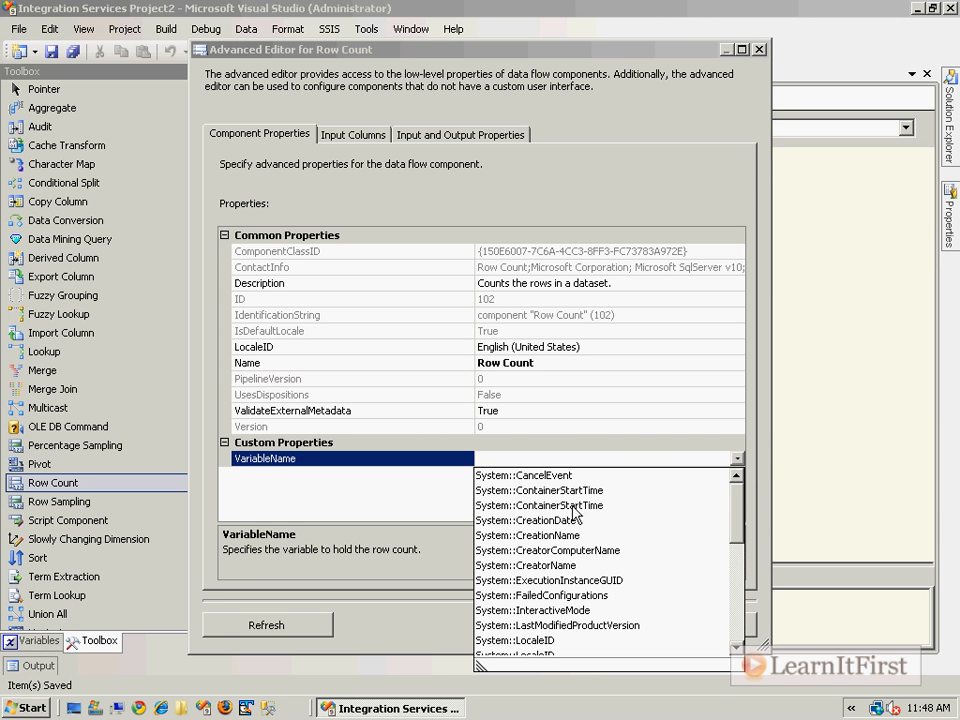
scroll(545, 650, "down", 10)
left_click(538, 642)
left_click(560, 625)
left_click(699, 452)
key("ctrl+s")
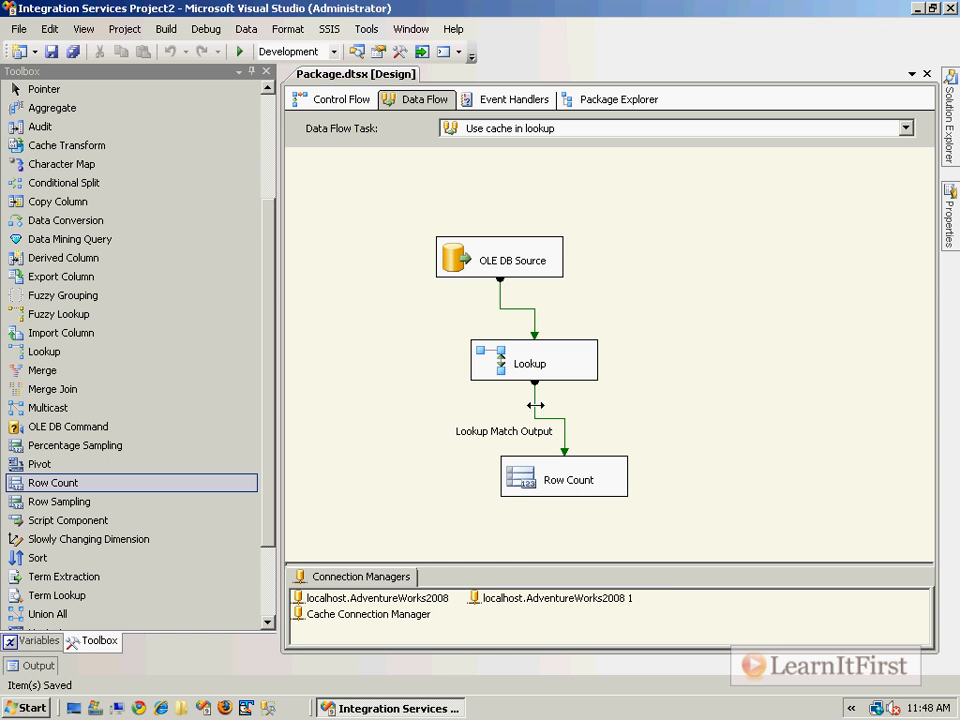
Step: Add a grid data viewer to the Lookup Match Output path between Lookup and Row Count, and save the package
left_click(543, 420)
right_click(545, 421)
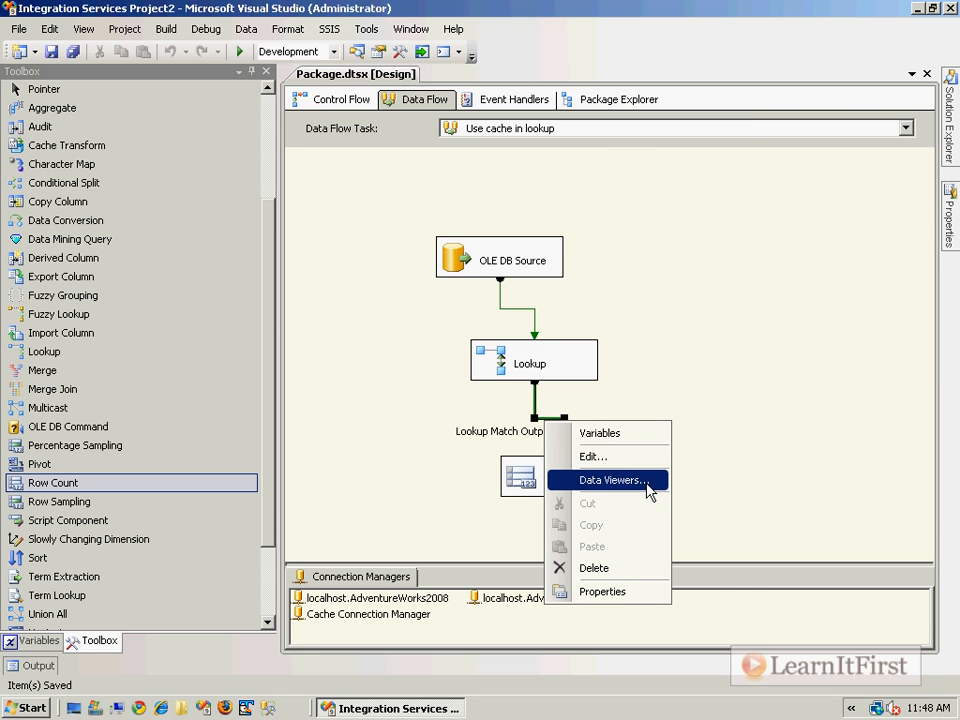
left_click(646, 487)
left_click(548, 522)
left_click(476, 510)
left_click(543, 578)
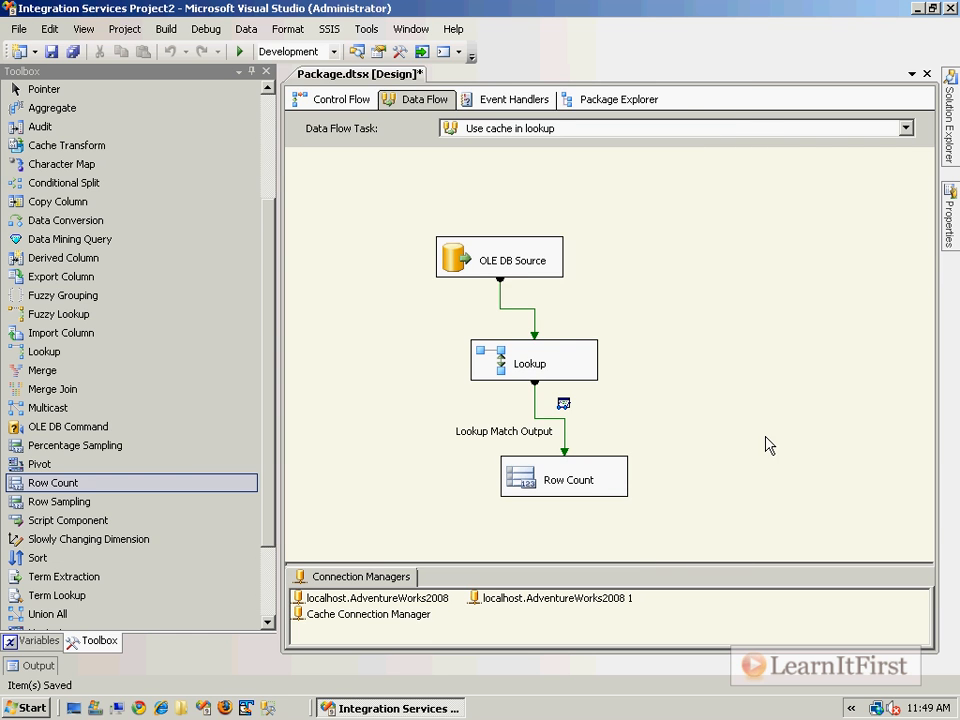
key("ctrl+s")
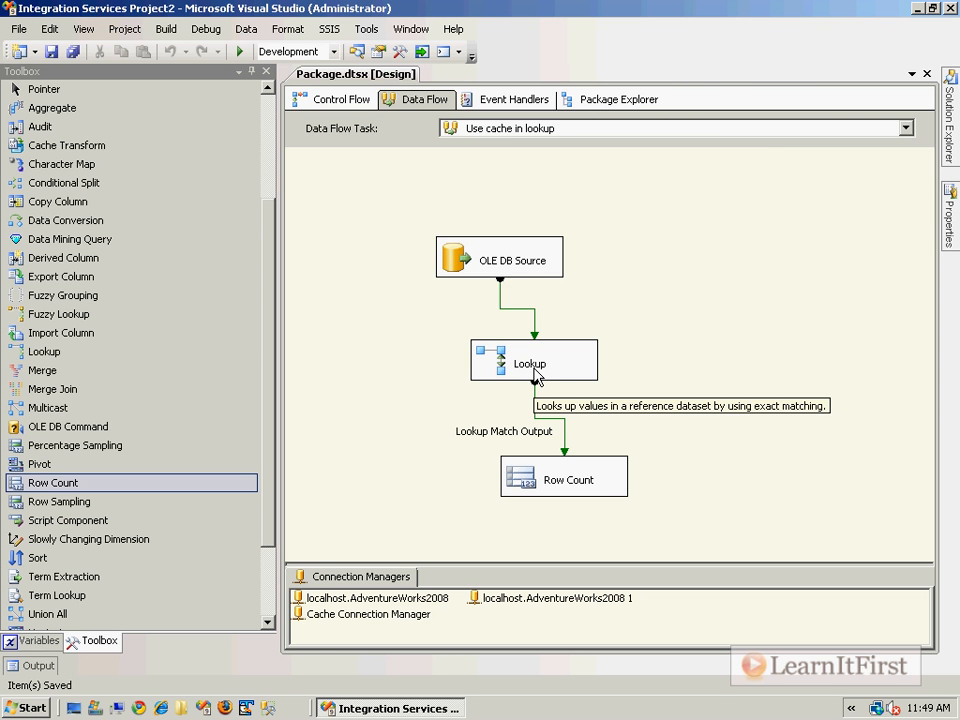
Step: Run the package in debug mode and widen the data viewer's DepartmentName and BusinessEntityID columns to inspect the matched rows
key("F5")
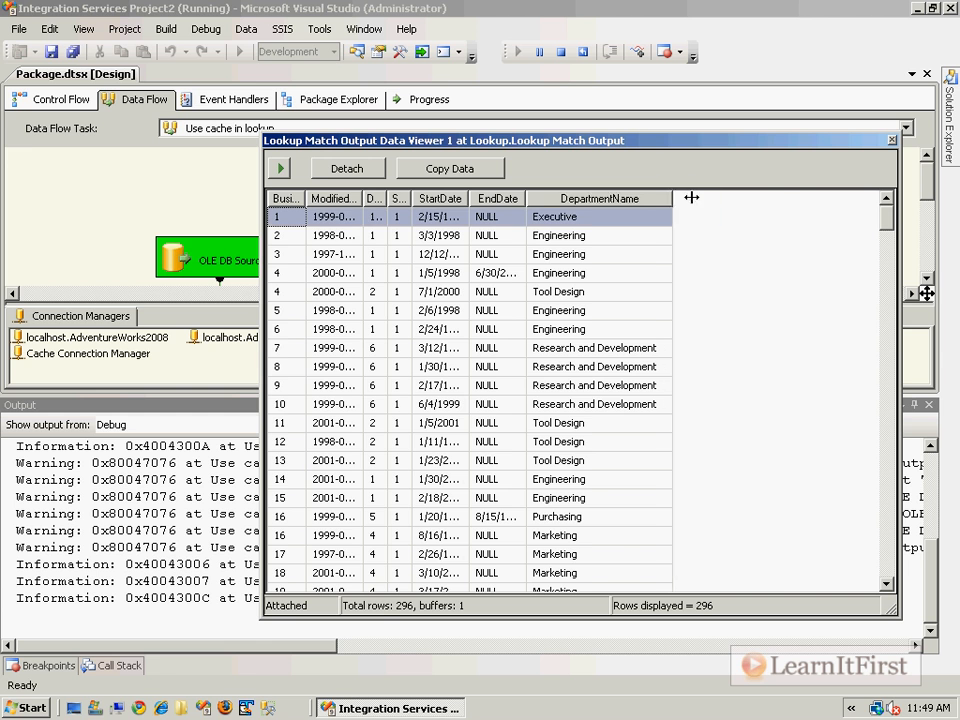
left_click_drag(668, 198, 776, 198)
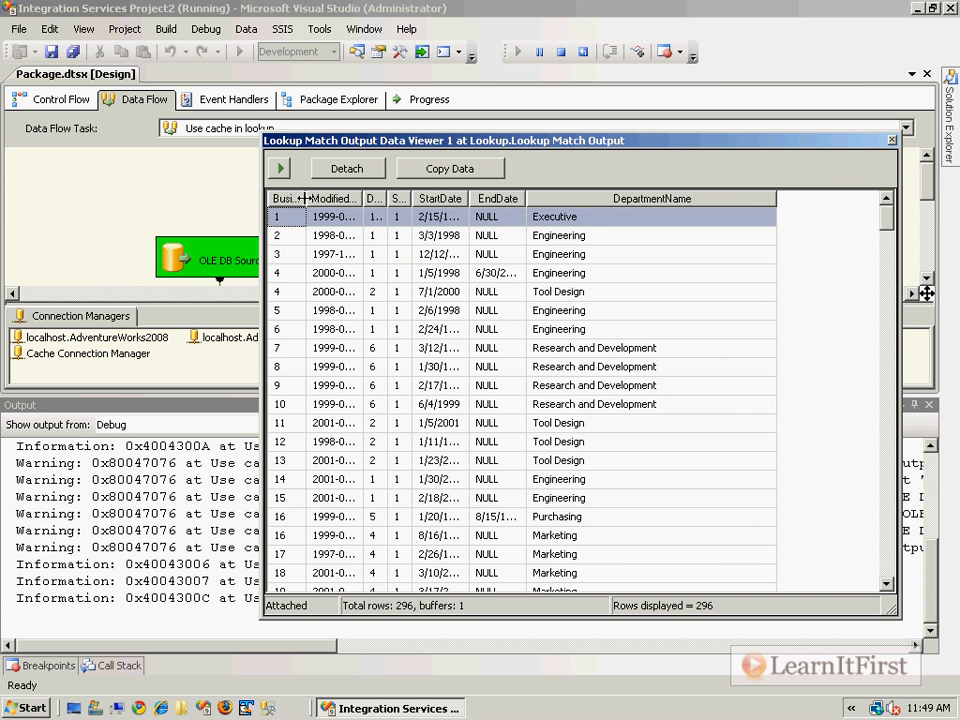
left_click_drag(306, 198, 380, 198)
left_click(678, 291)
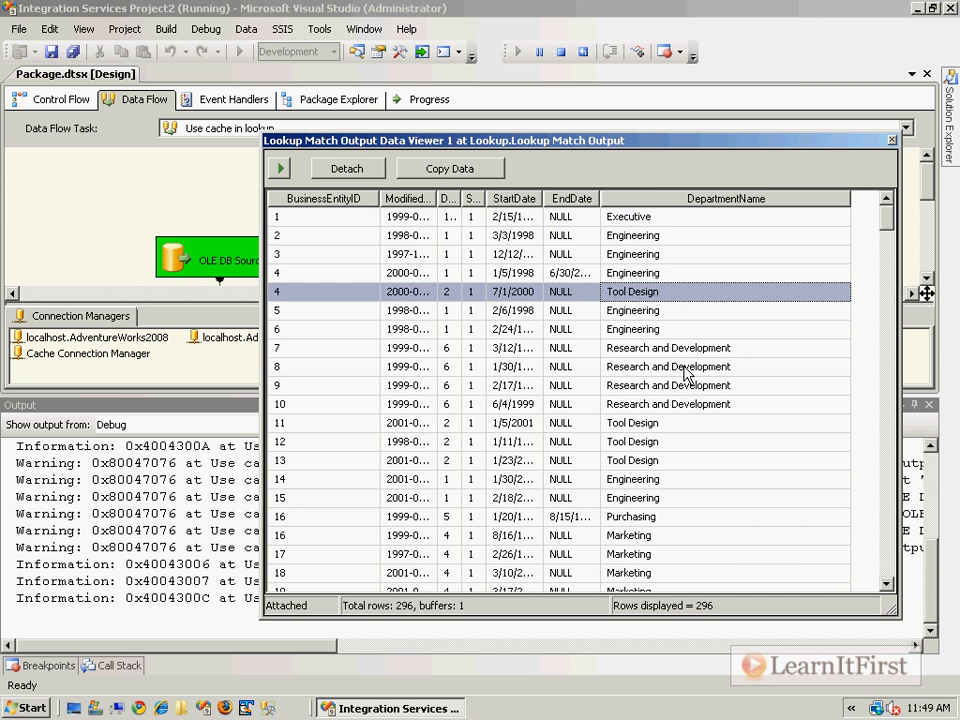
left_click(690, 443)
left_click(705, 498)
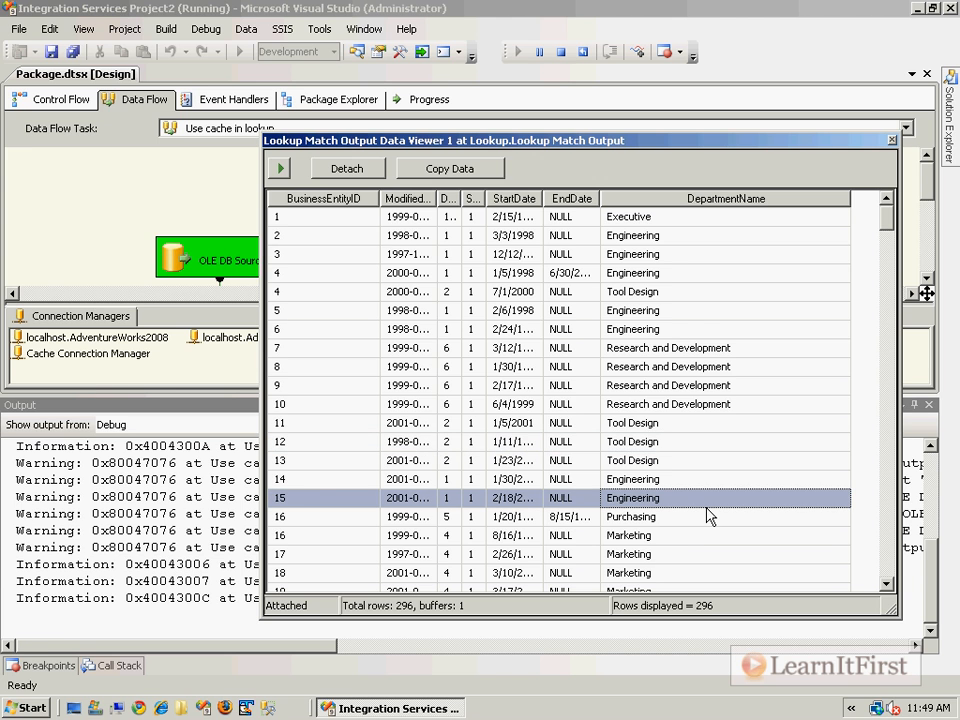